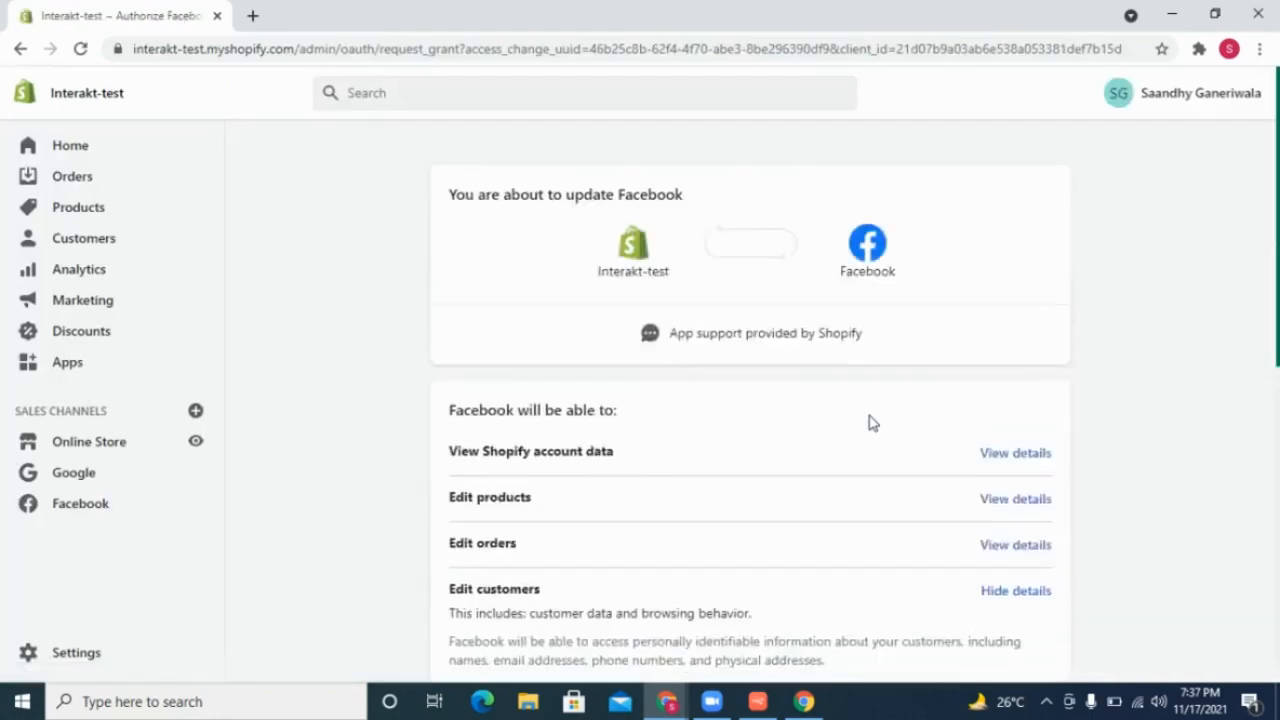
# Approve the Facebook app's requested permissions by updating the sales channel
pyautogui.scroll(-3, 869, 423)
pyautogui.scroll(-3, 869, 423)
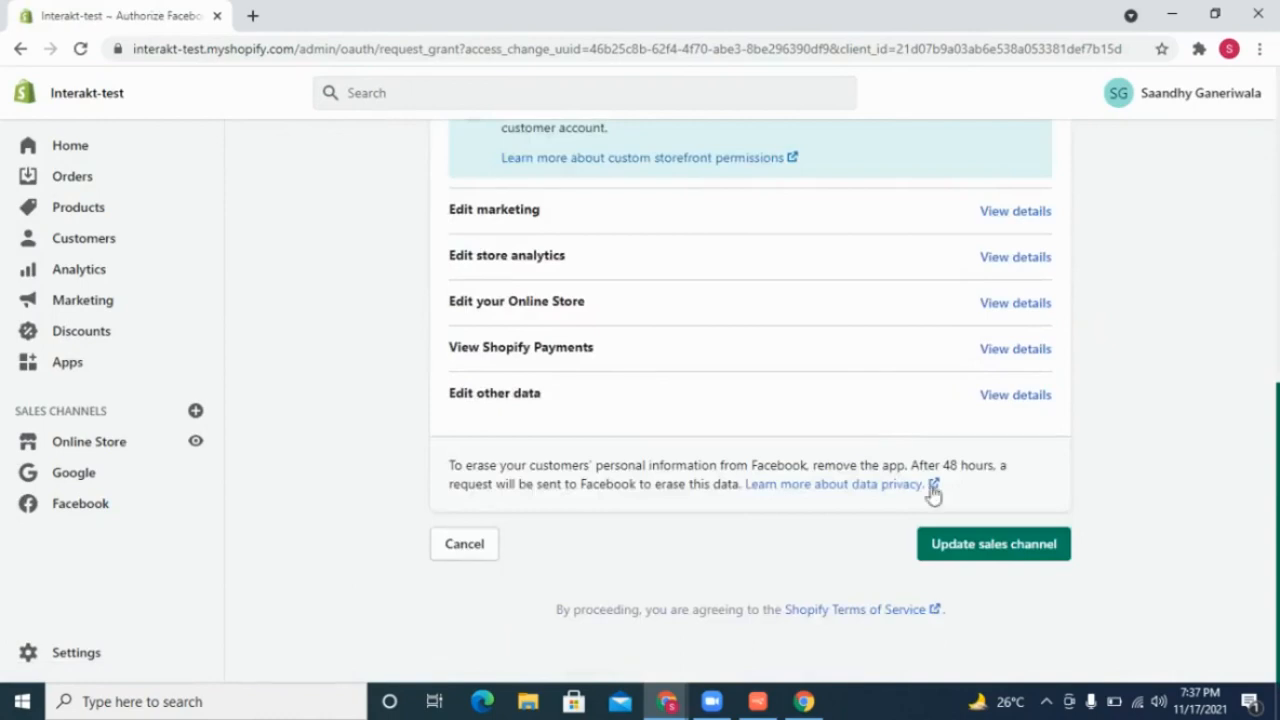
pyautogui.click(955, 543)
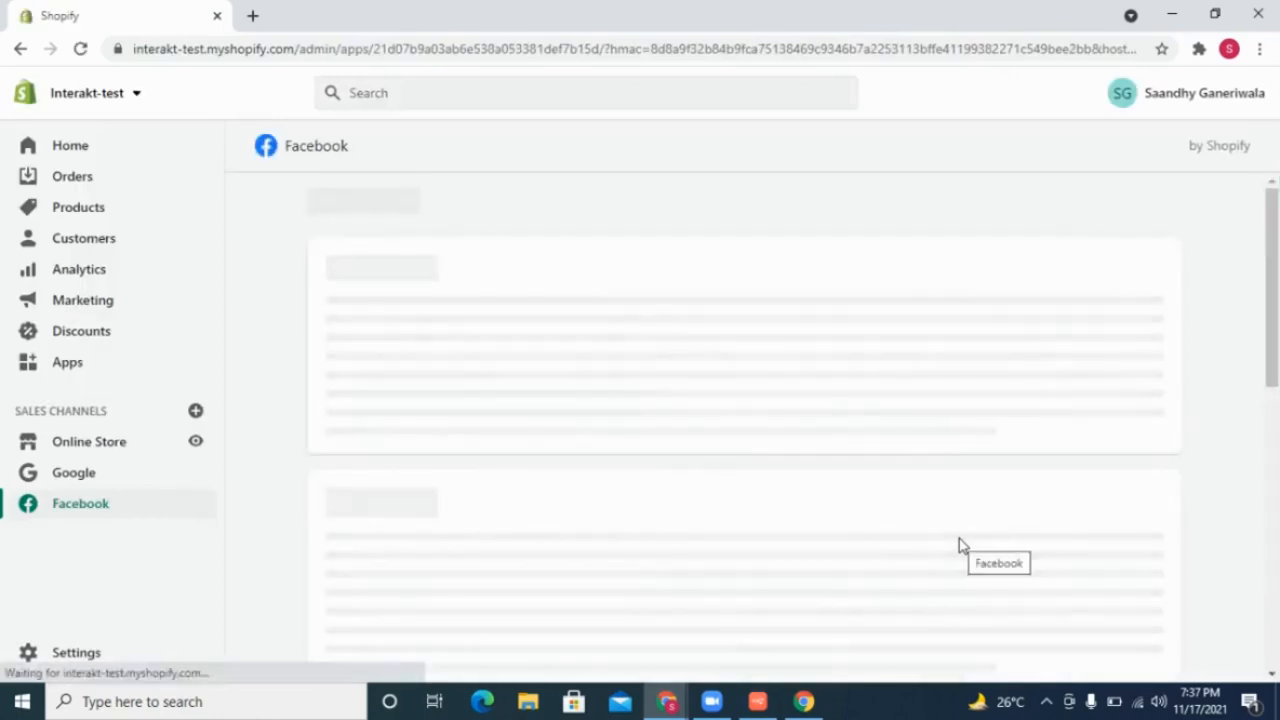
# Start the Facebook Marketing setup for creating free and paid ads on Facebook
pyautogui.scroll(-4, 958, 545)
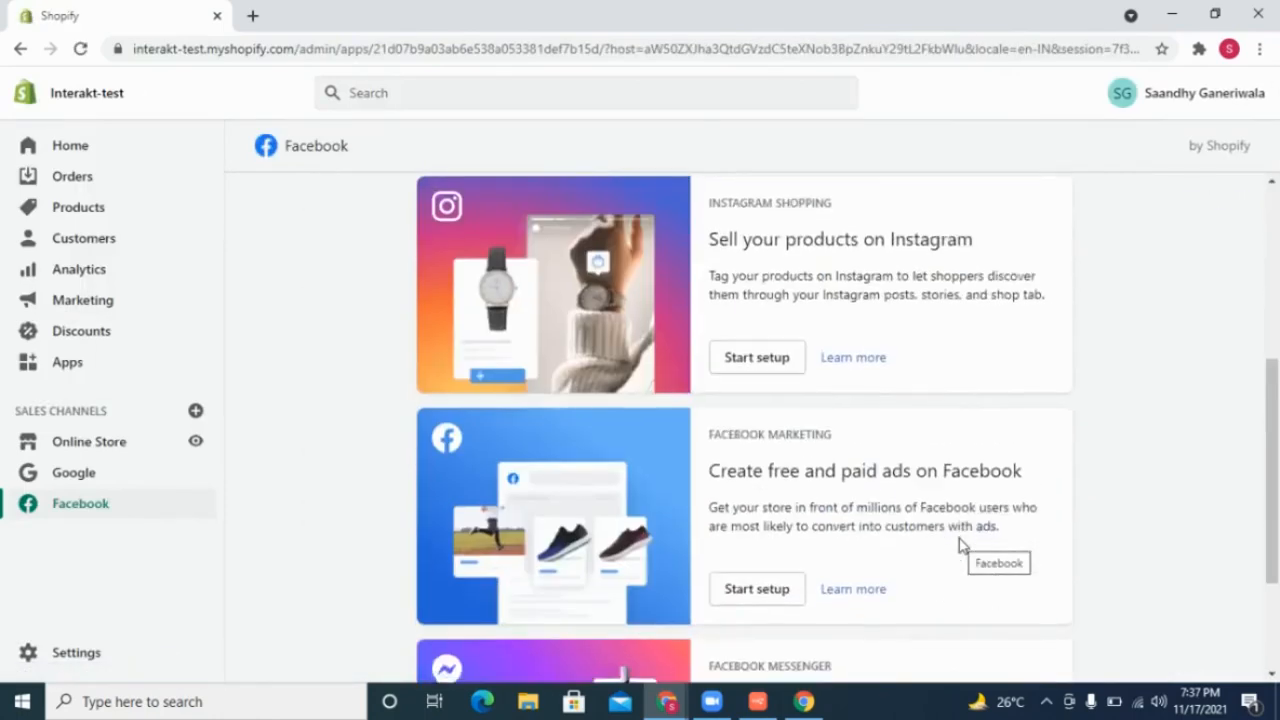
pyautogui.scroll(-2, 958, 545)
pyautogui.scroll(1, 958, 545)
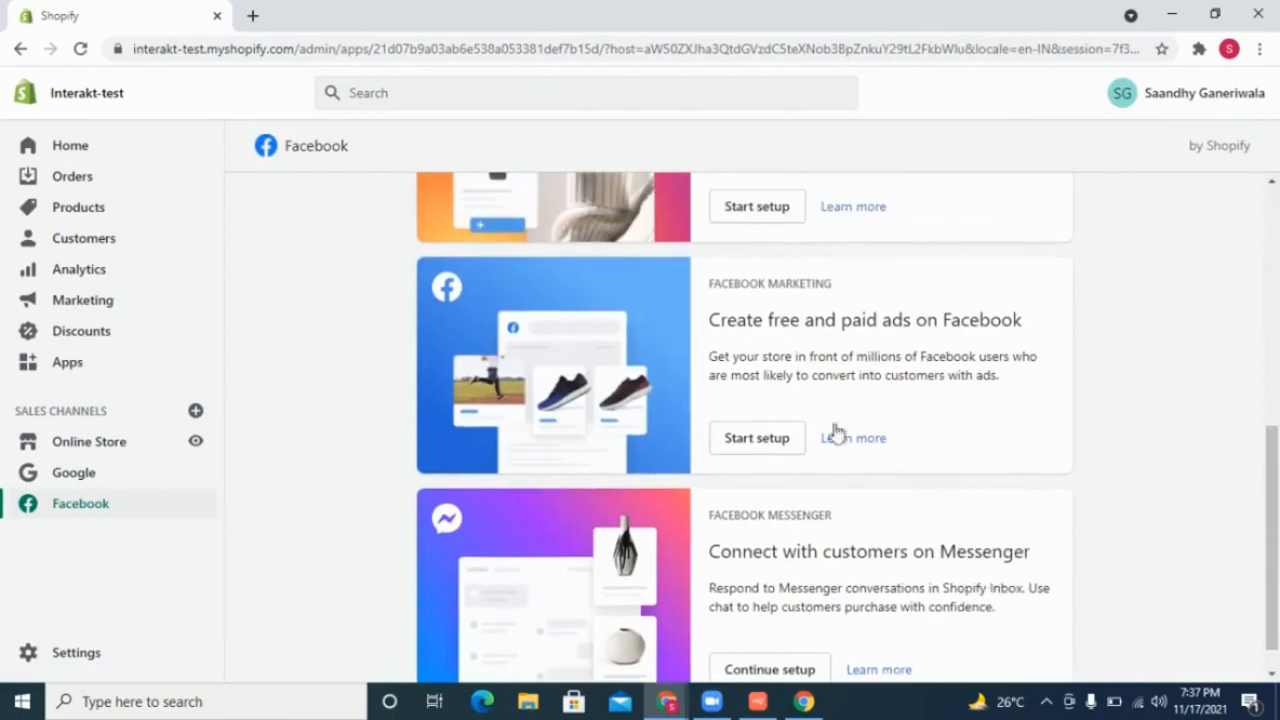
pyautogui.click(766, 437)
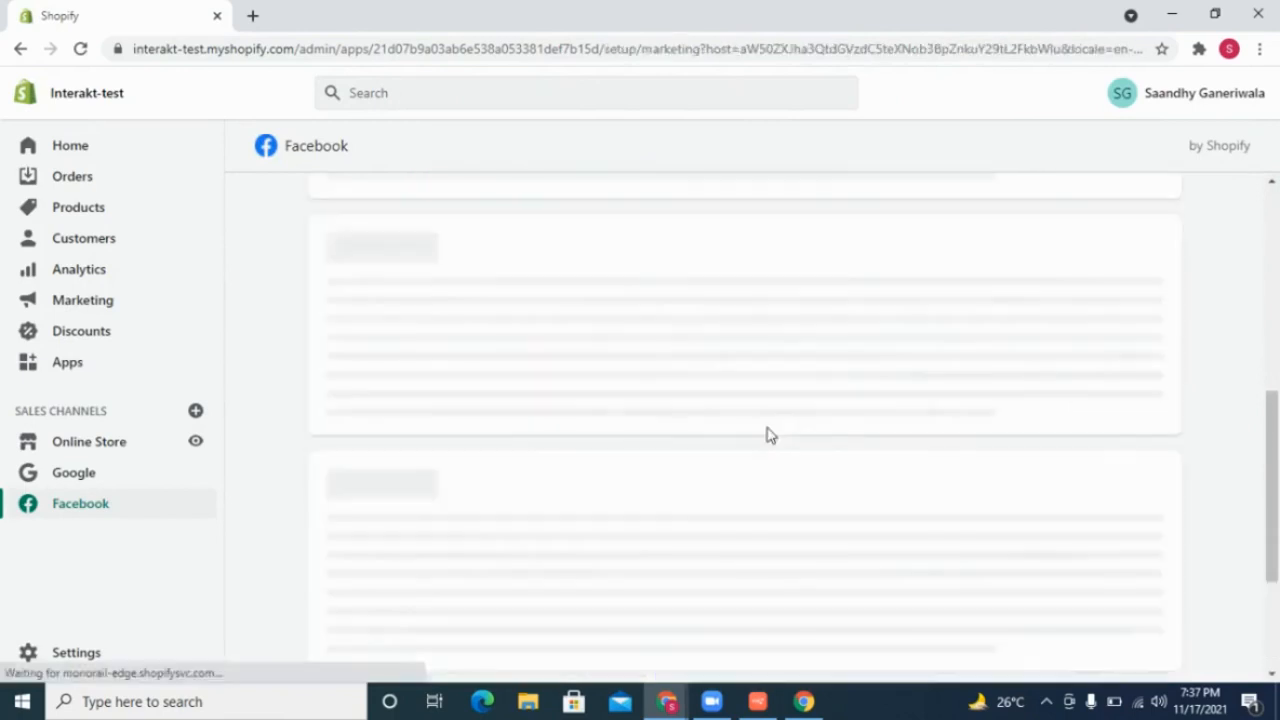
# Connect the Facebook account by entering its password and granting Shopify all requested profile, ad, Page and catalog access
pyautogui.scroll(-1, 766, 437)
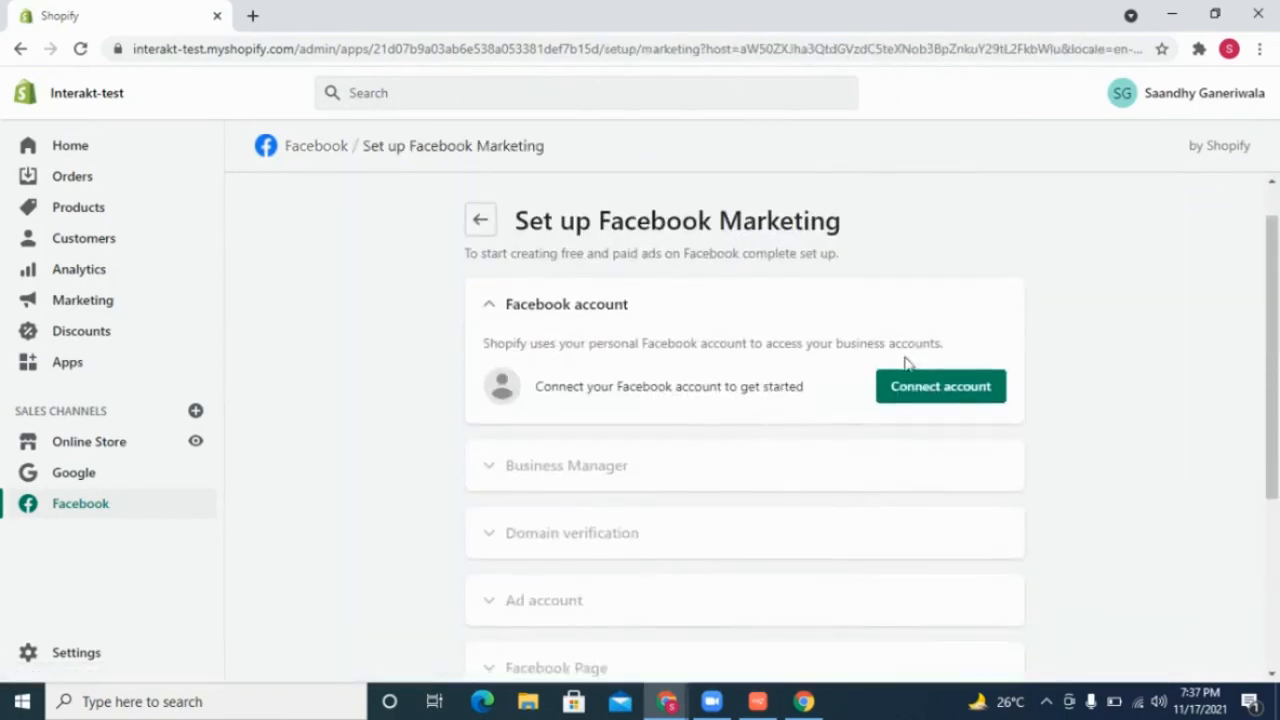
pyautogui.click(945, 400)
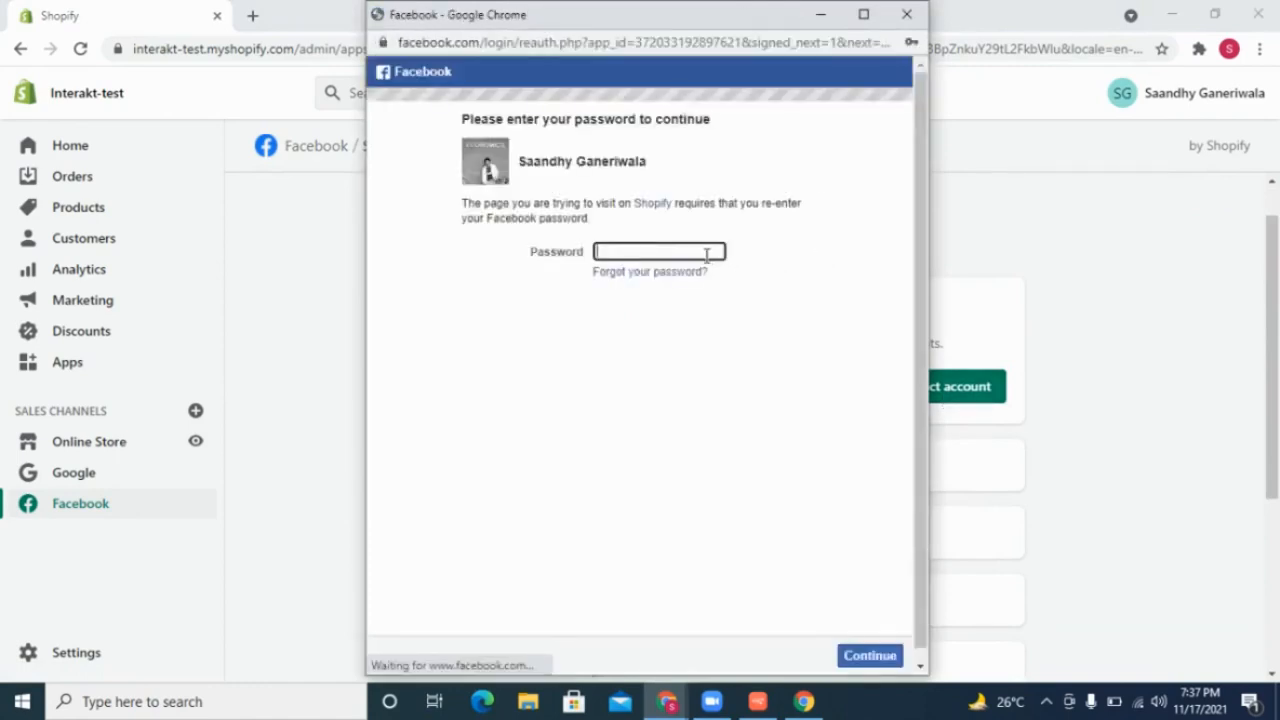
pyautogui.write('••')
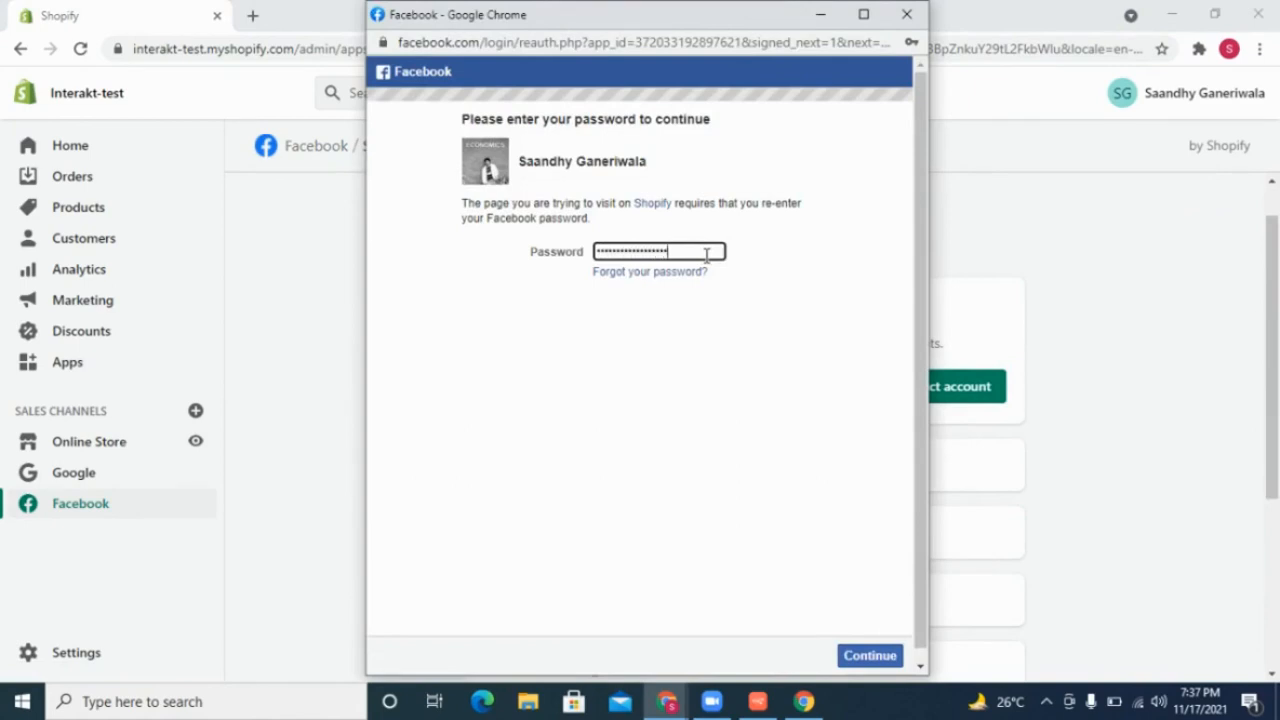
pyautogui.press('Return')
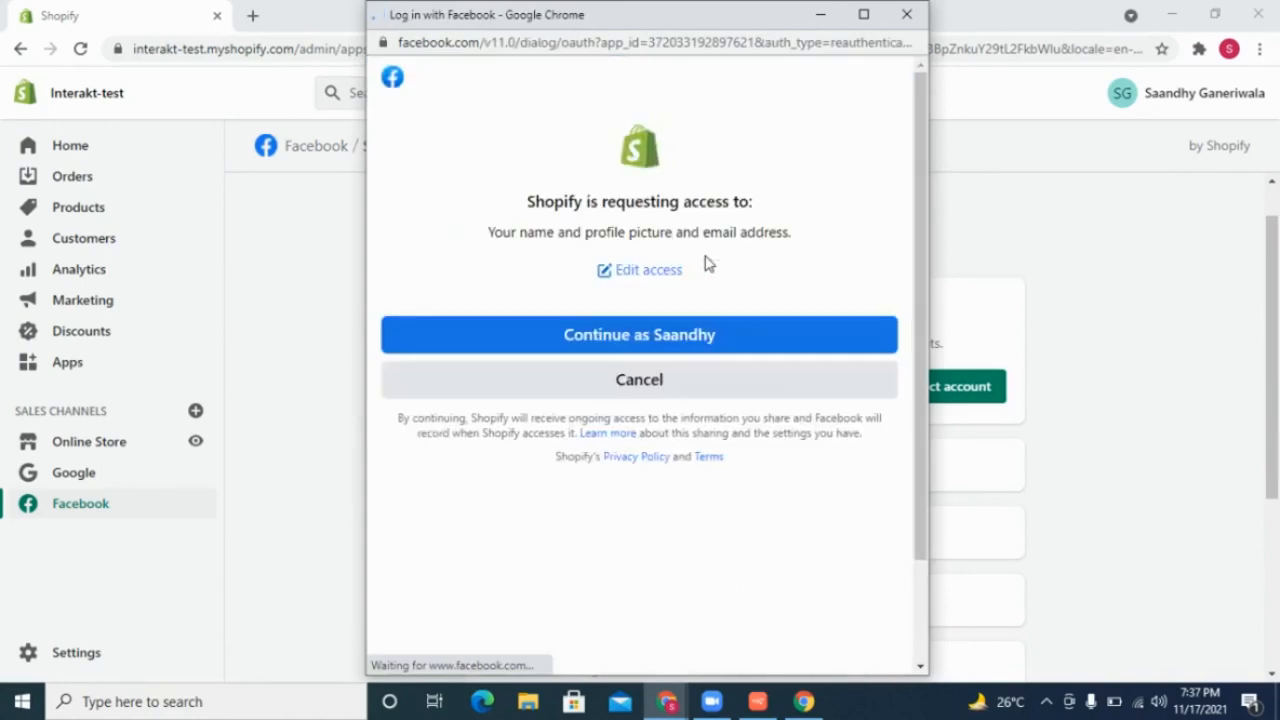
pyautogui.click(707, 337)
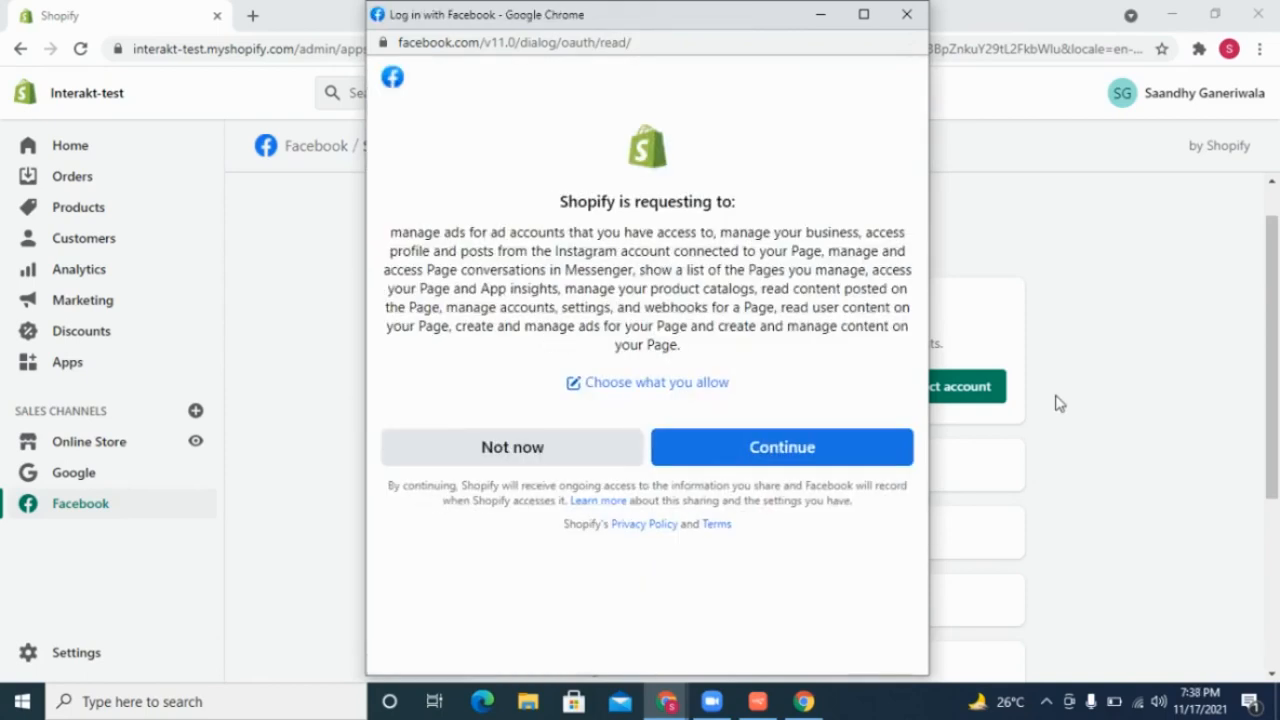
pyautogui.click(818, 452)
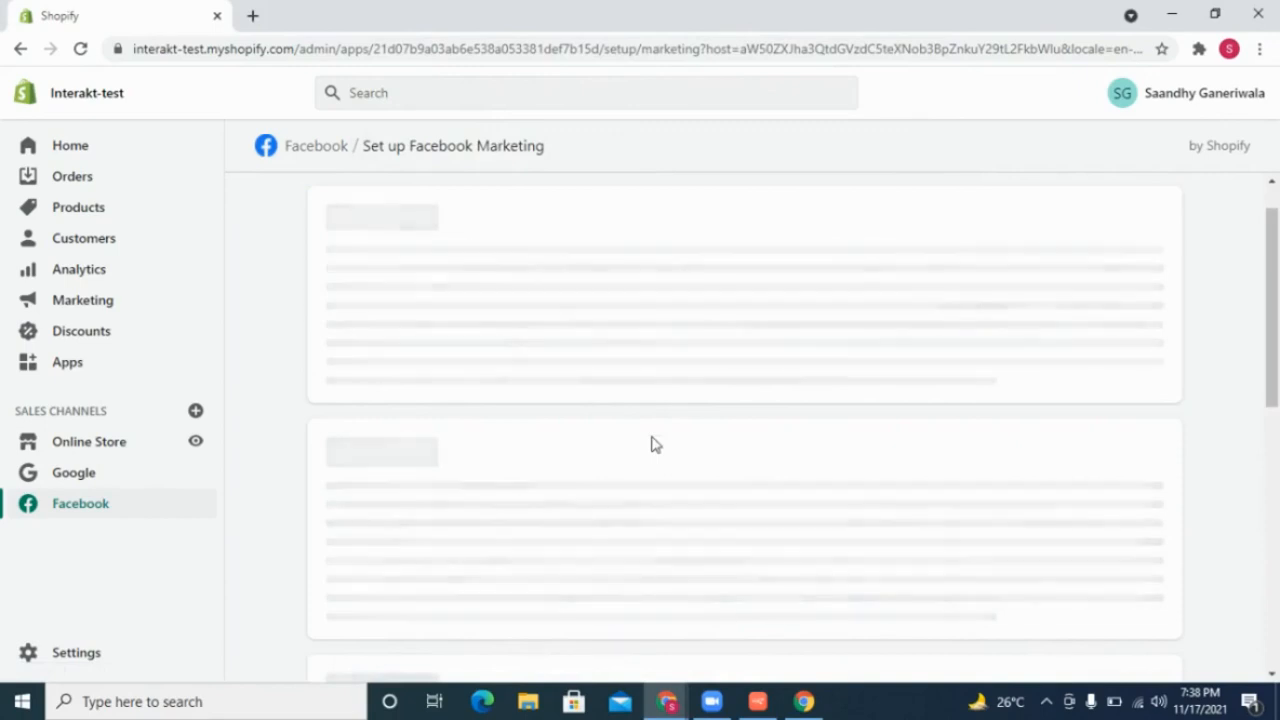
# Connect the Haptik Business Manager to the store
pyautogui.scroll(-2, 655, 445)
pyautogui.scroll(-3, 651, 443)
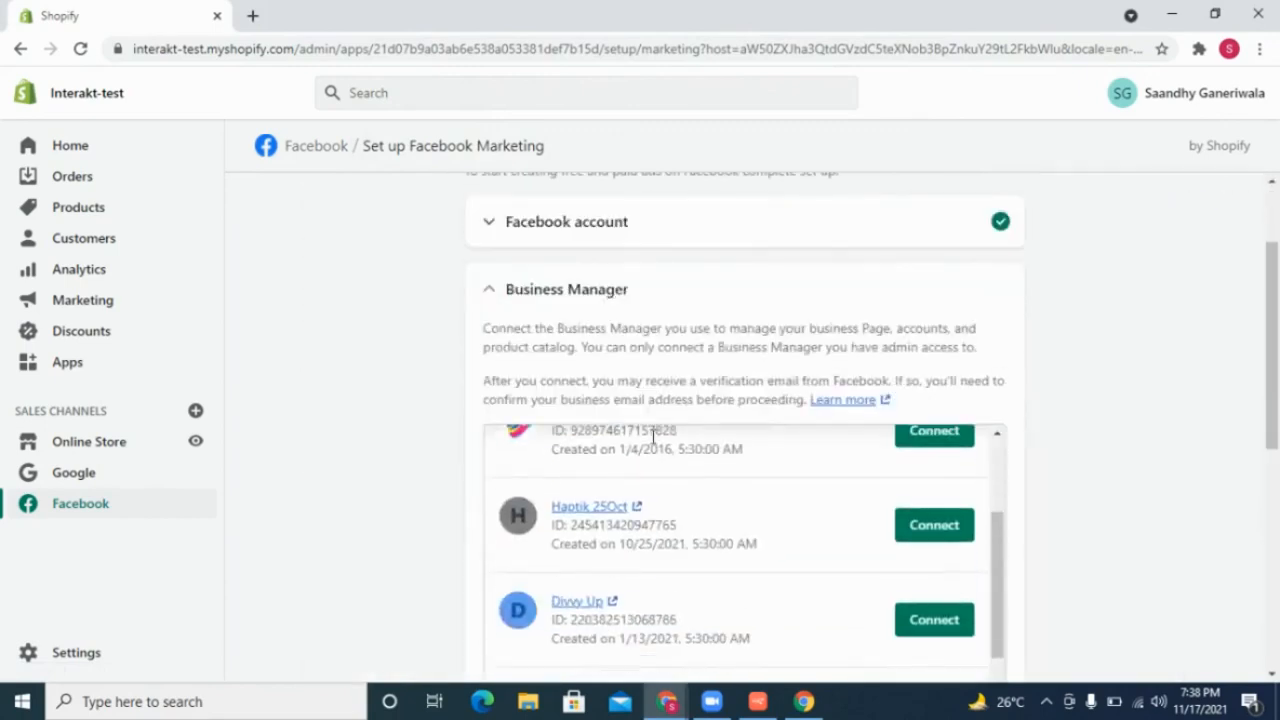
pyautogui.scroll(-1, 716, 575)
pyautogui.scroll(-1, 716, 575)
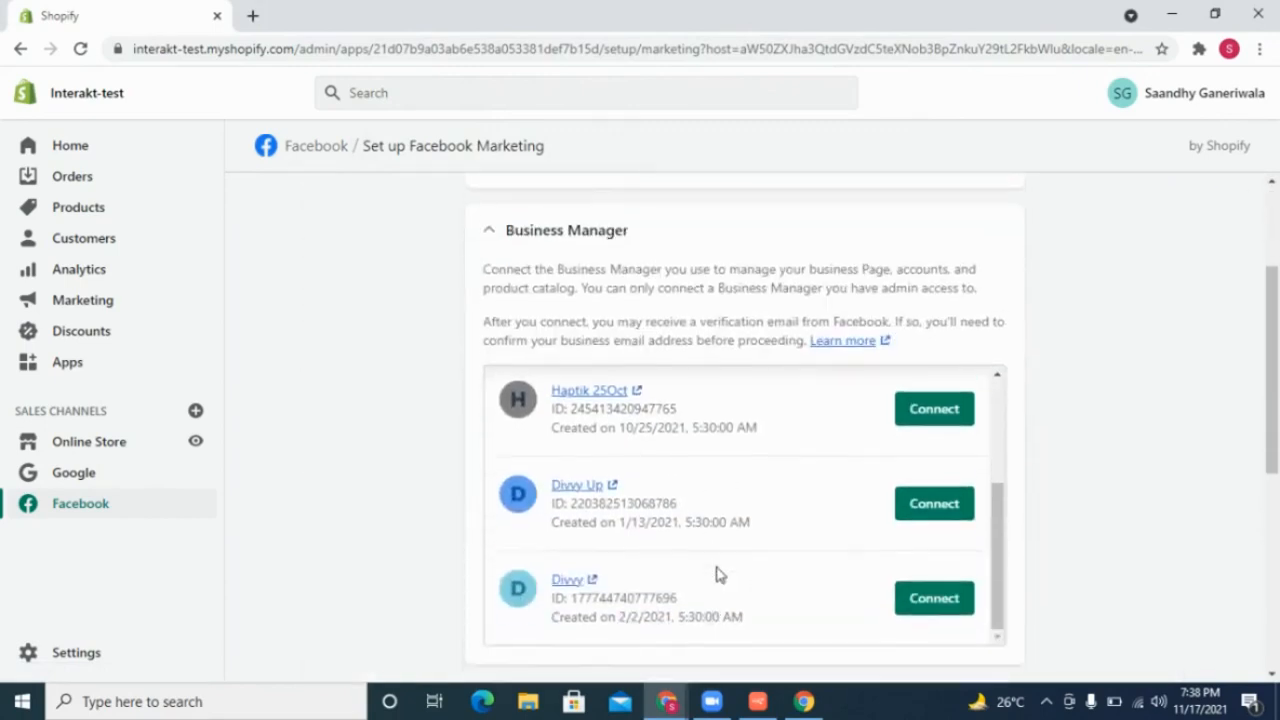
pyautogui.scroll(1, 716, 575)
pyautogui.scroll(1, 716, 575)
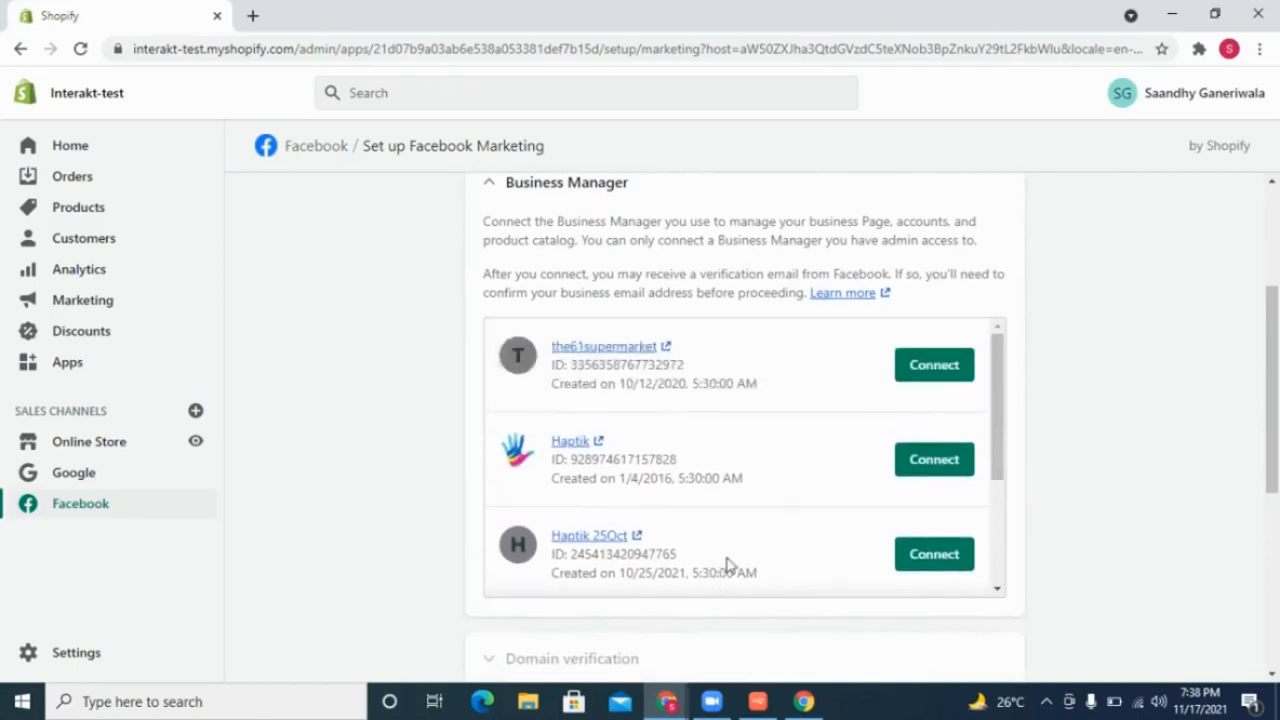
pyautogui.click(928, 463)
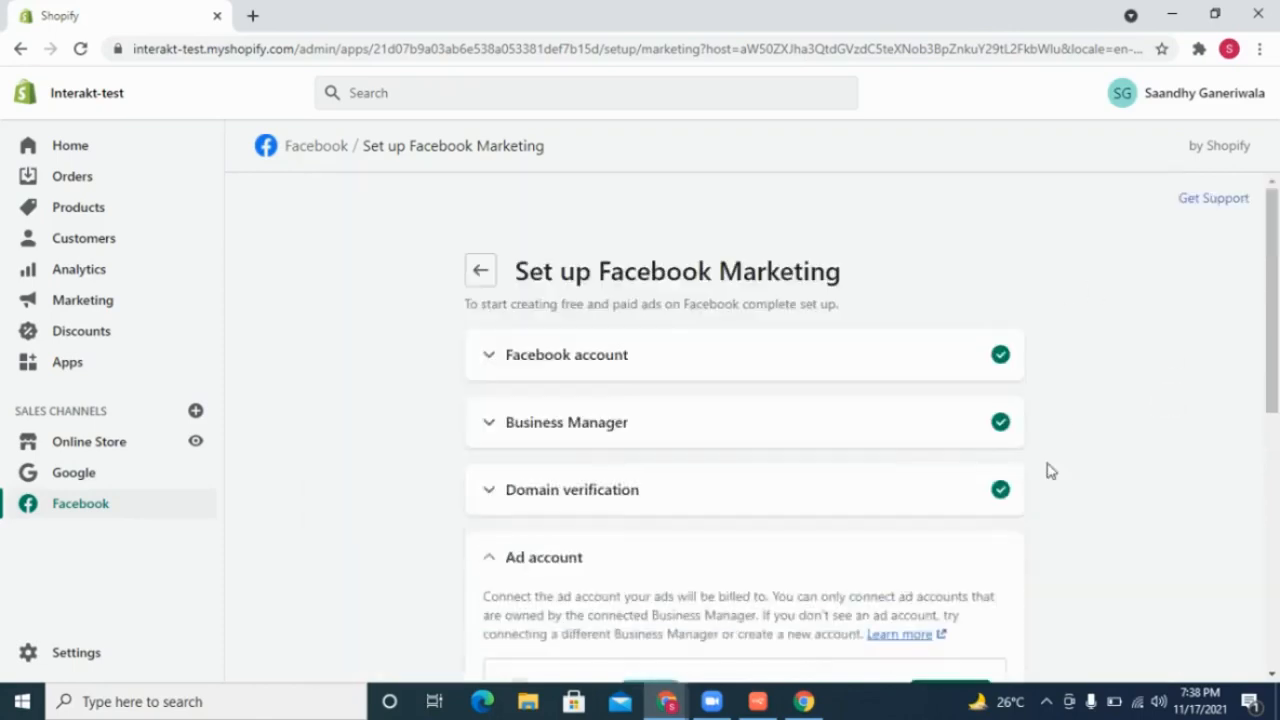
# Check the domain verification details and connect the suggested interakt ad account of the Haptik business
pyautogui.scroll(-1, 860, 400)
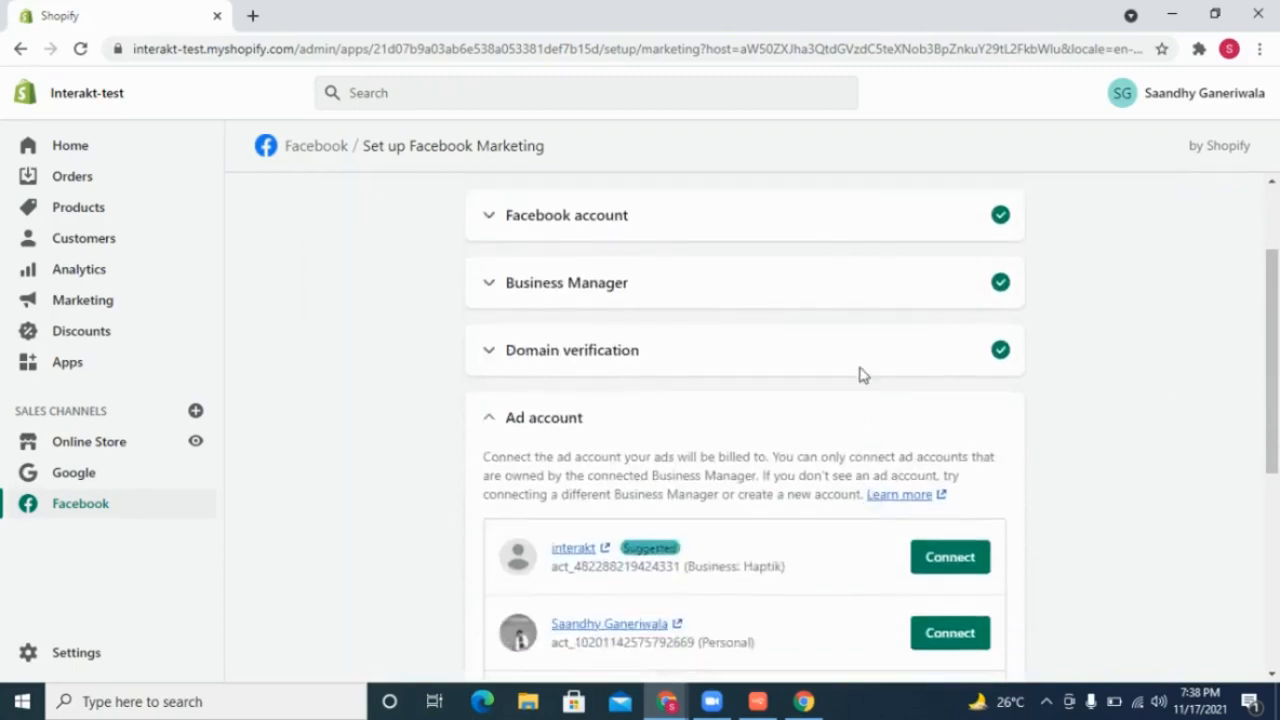
pyautogui.click(618, 363)
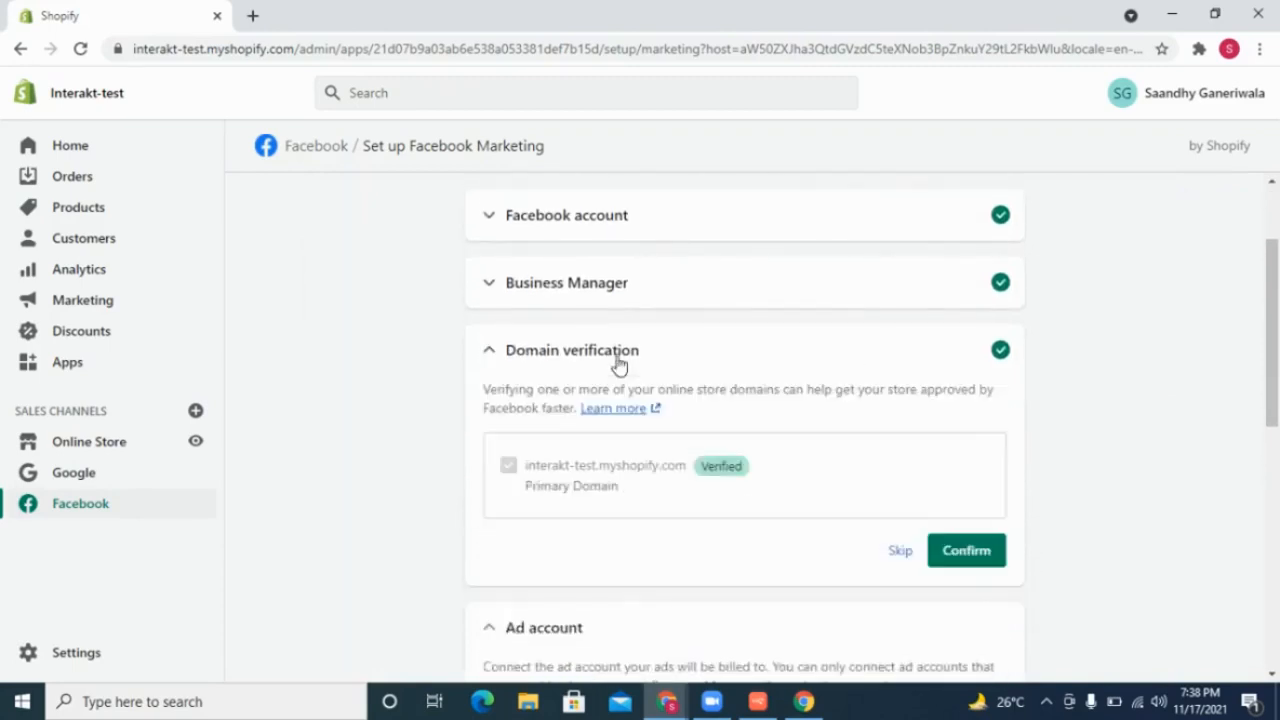
pyautogui.click(618, 363)
pyautogui.scroll(-2, 686, 443)
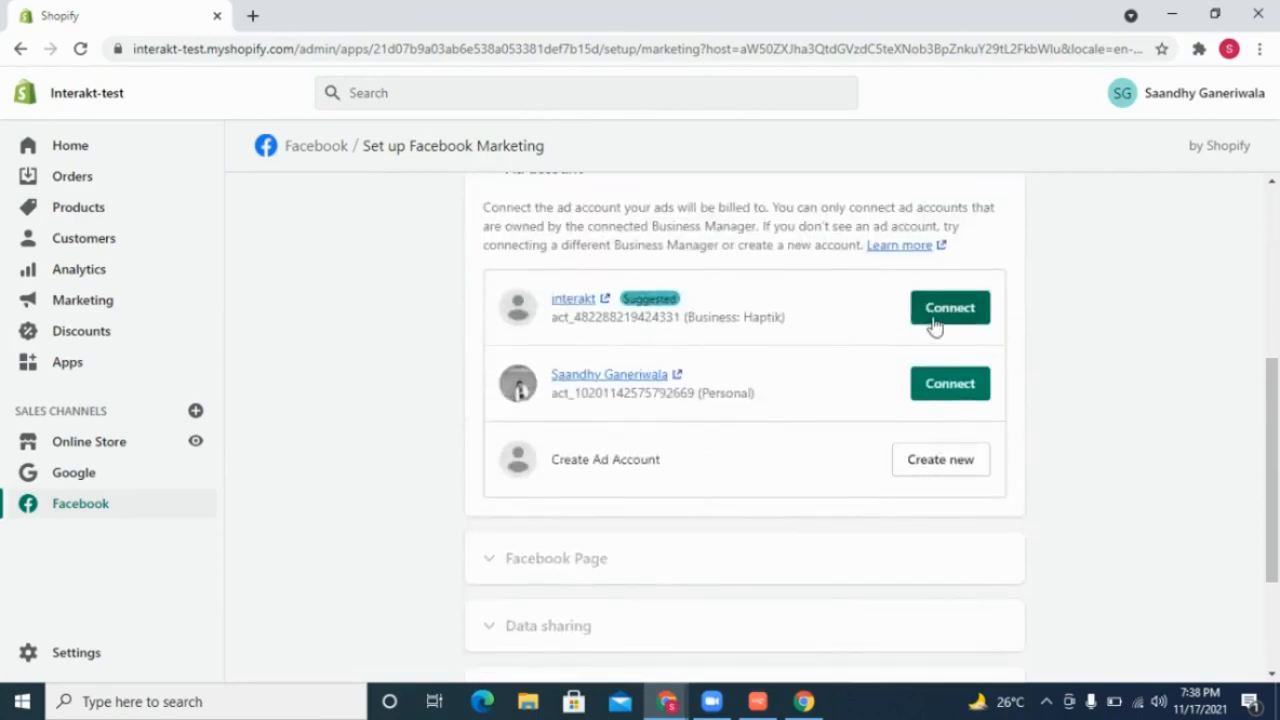
pyautogui.click(933, 320)
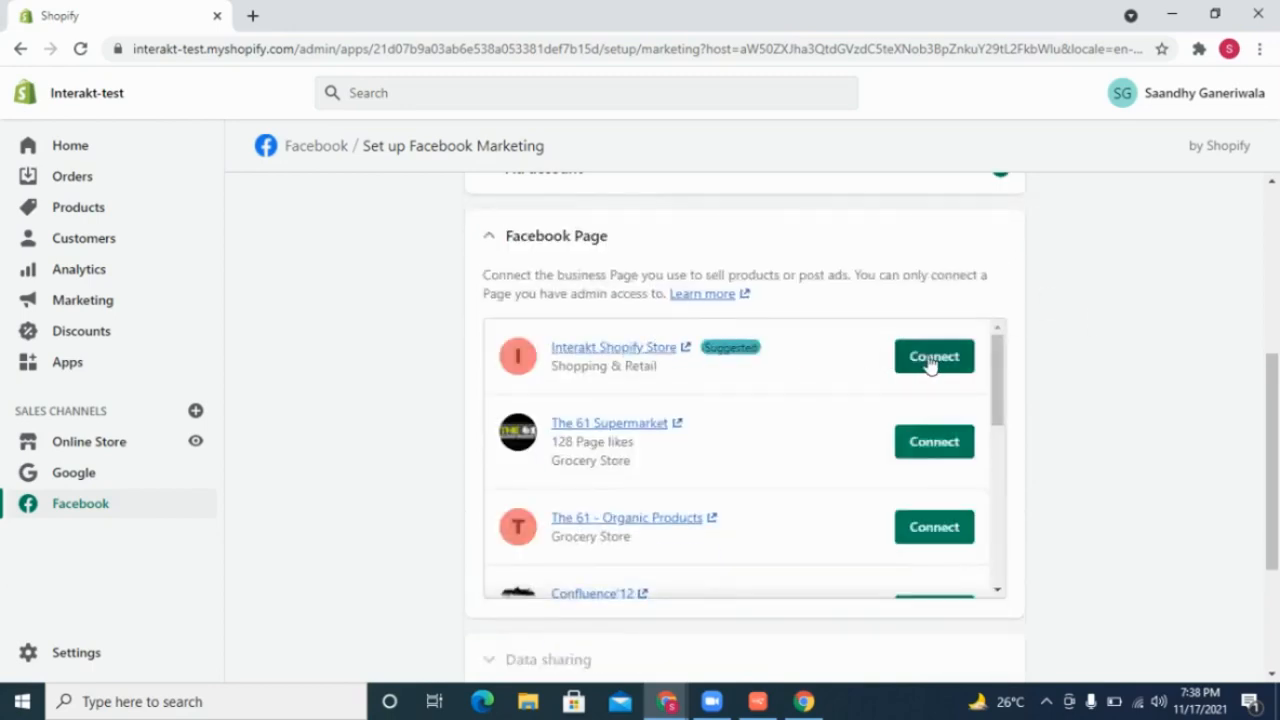
# Connect the Interakt Shopify Store Facebook Page and check the data sharing preference
pyautogui.click(930, 360)
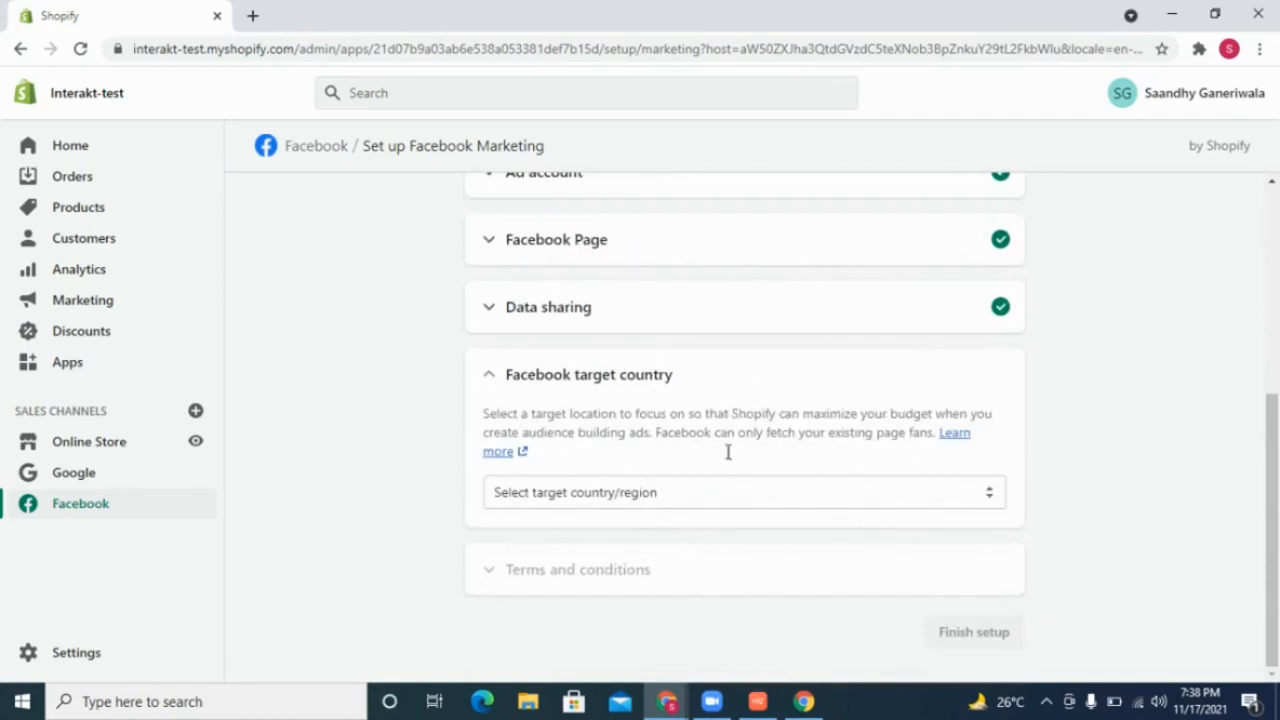
pyautogui.click(777, 318)
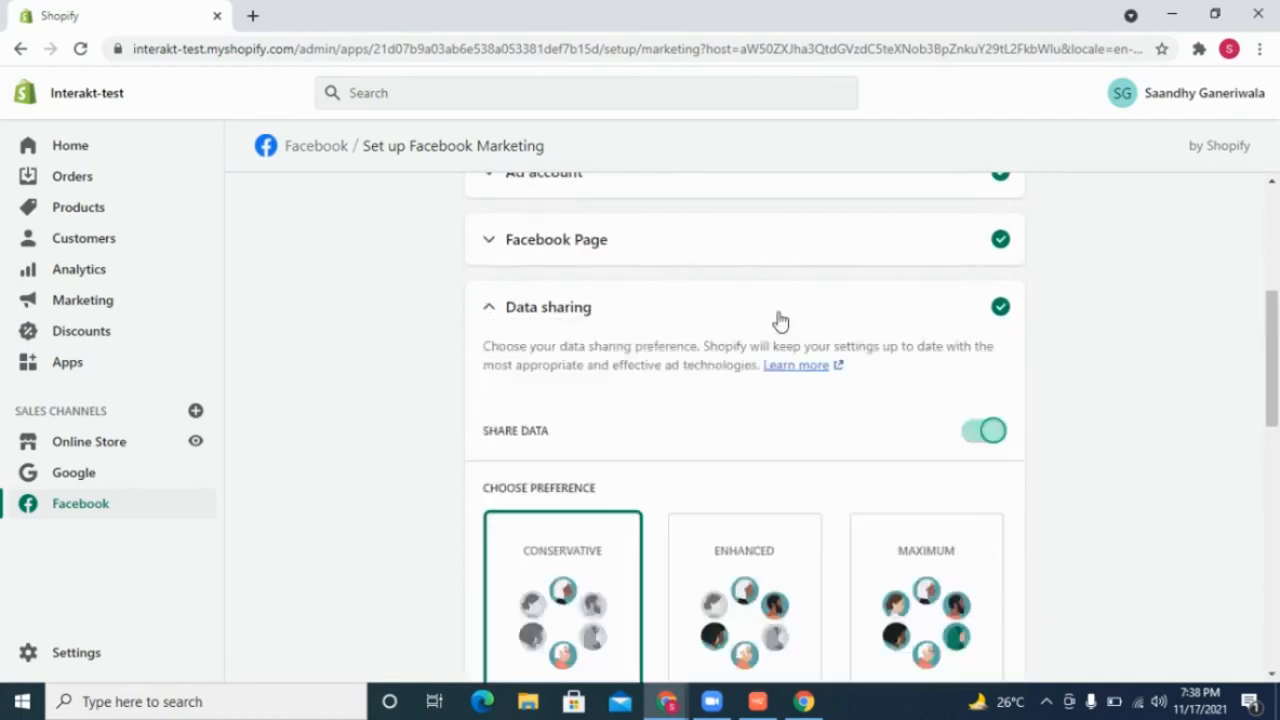
pyautogui.click(711, 320)
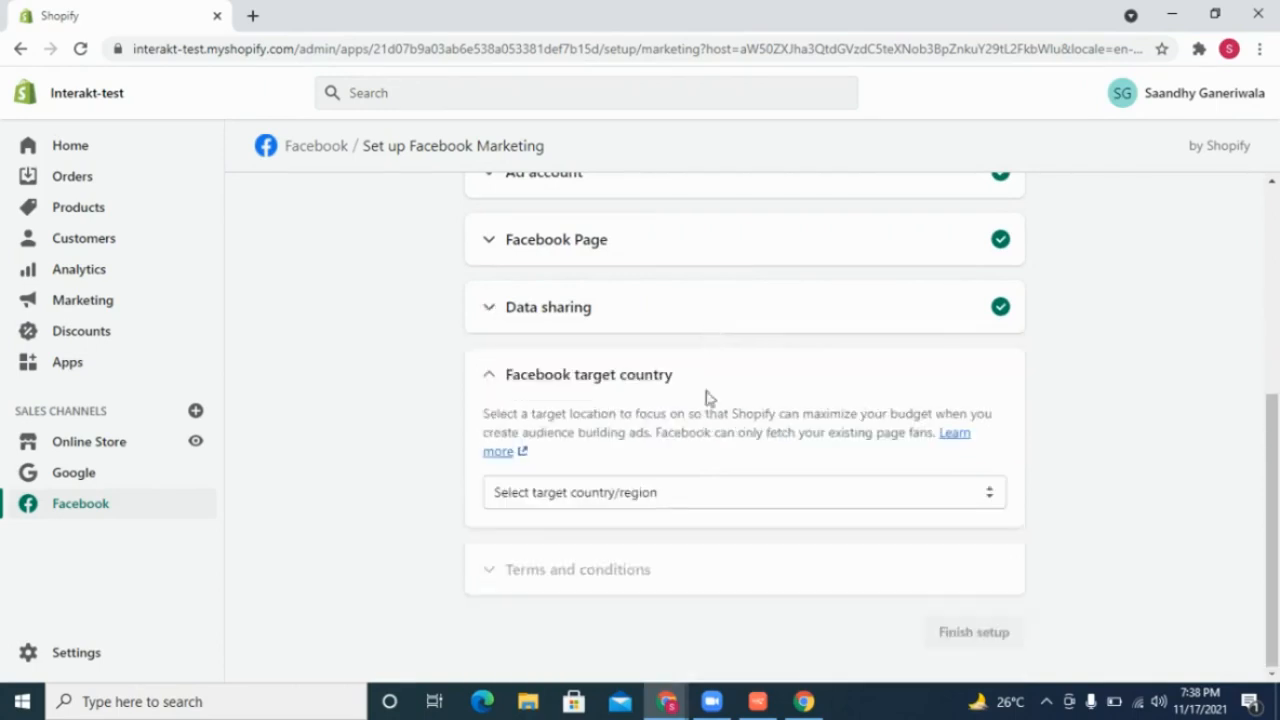
# Choose the Facebook target country for the audience building ads
pyautogui.click(710, 495)
pyautogui.scroll(-10, 646, 360)
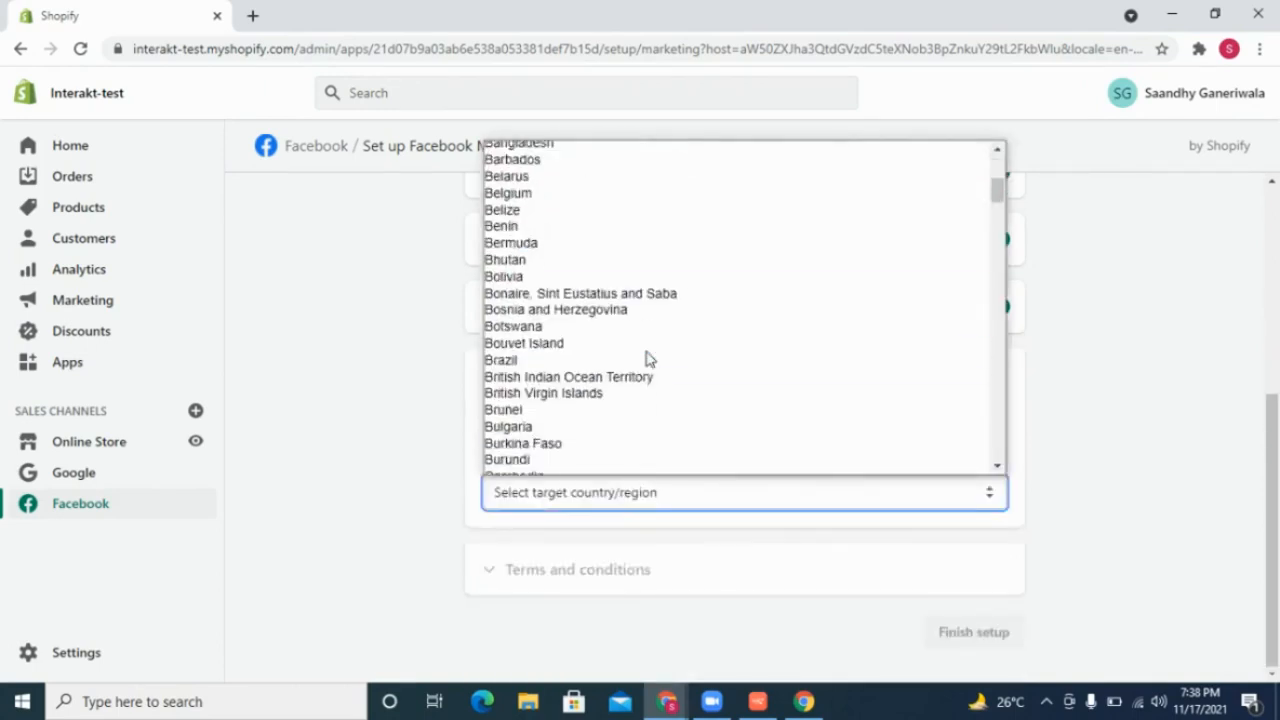
pyautogui.scroll(-10, 646, 360)
pyautogui.scroll(2, 646, 360)
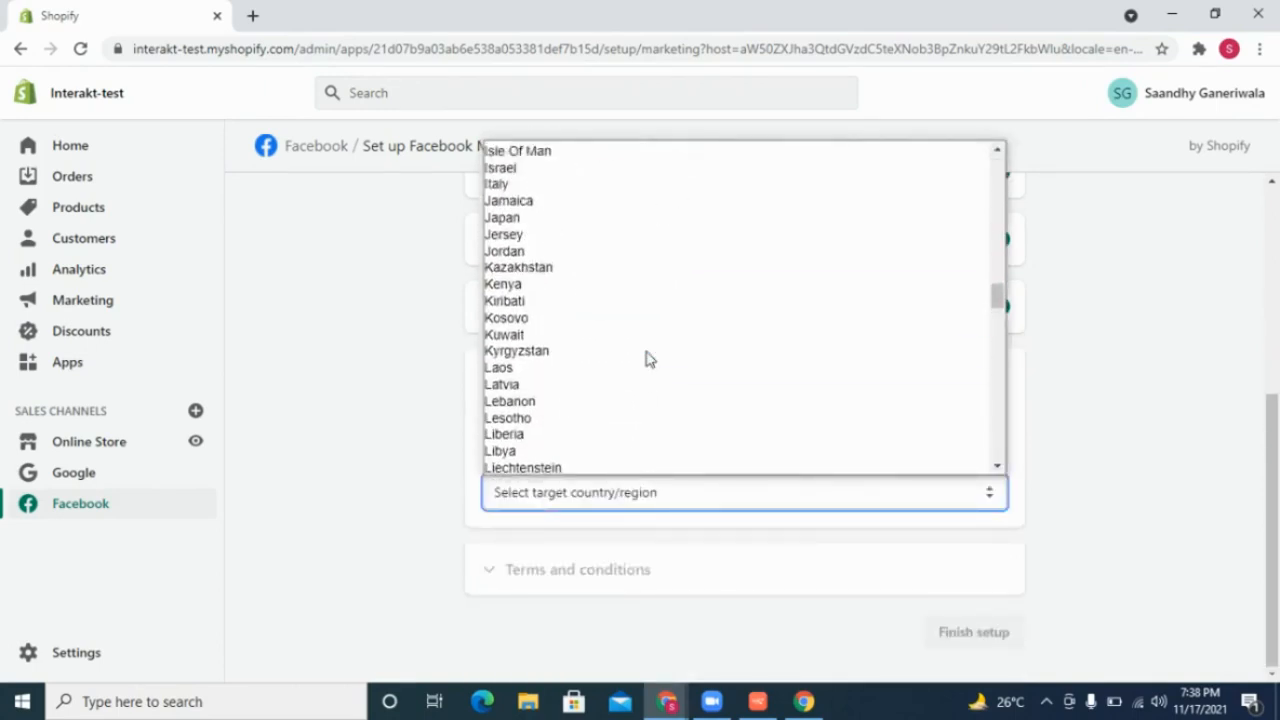
pyautogui.click(625, 182)
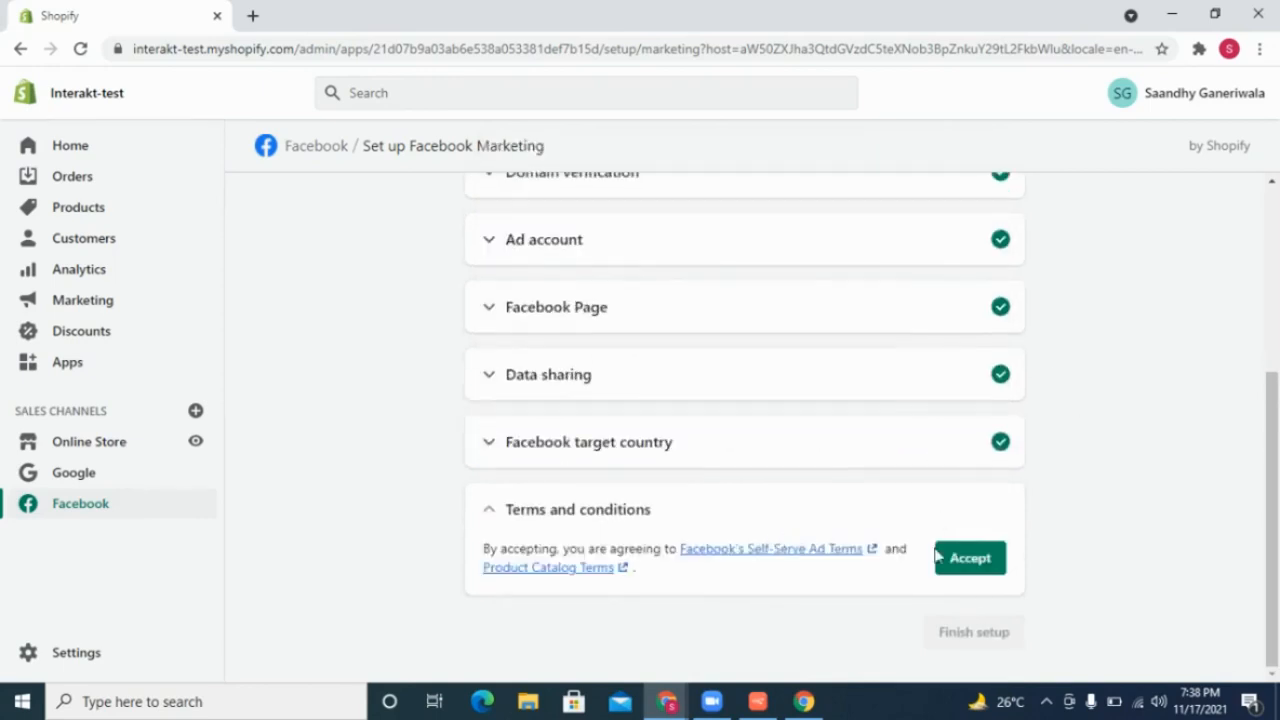
# Accept Facebook's ad and product catalog terms and finish the Facebook Marketing setup, dismissing the completion notice
pyautogui.click(946, 560)
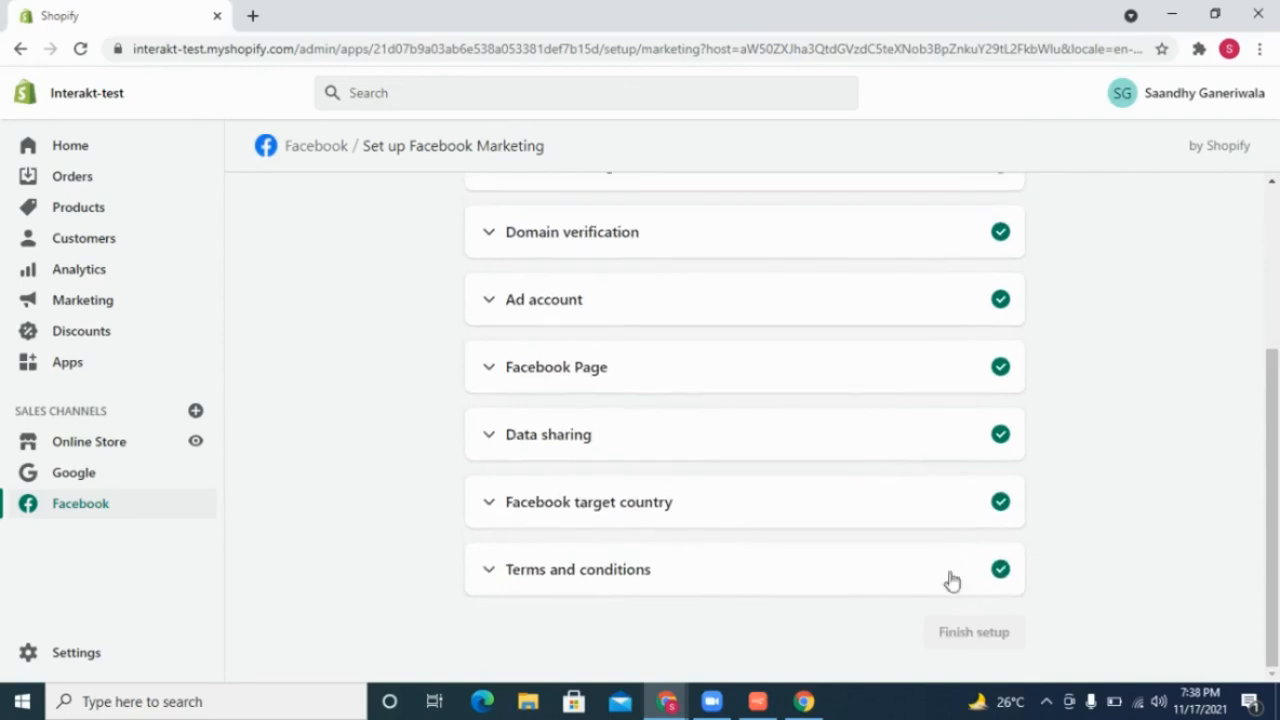
pyautogui.click(987, 645)
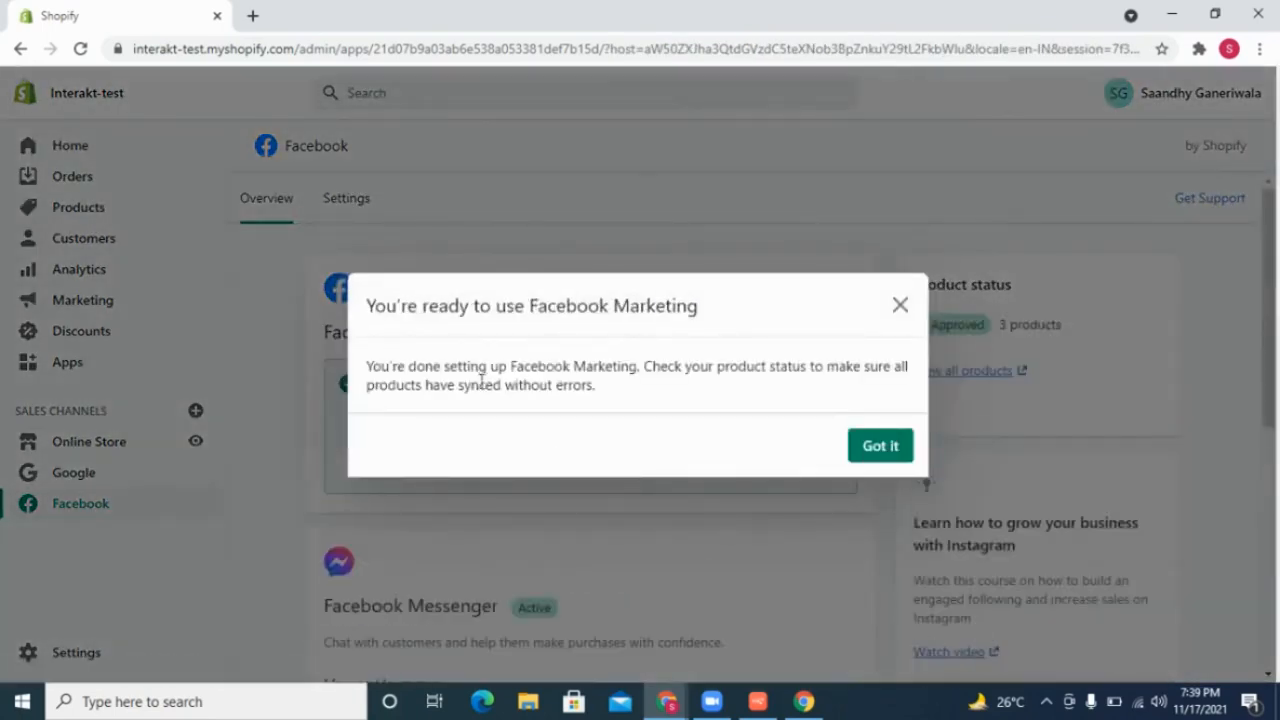
pyautogui.click(904, 456)
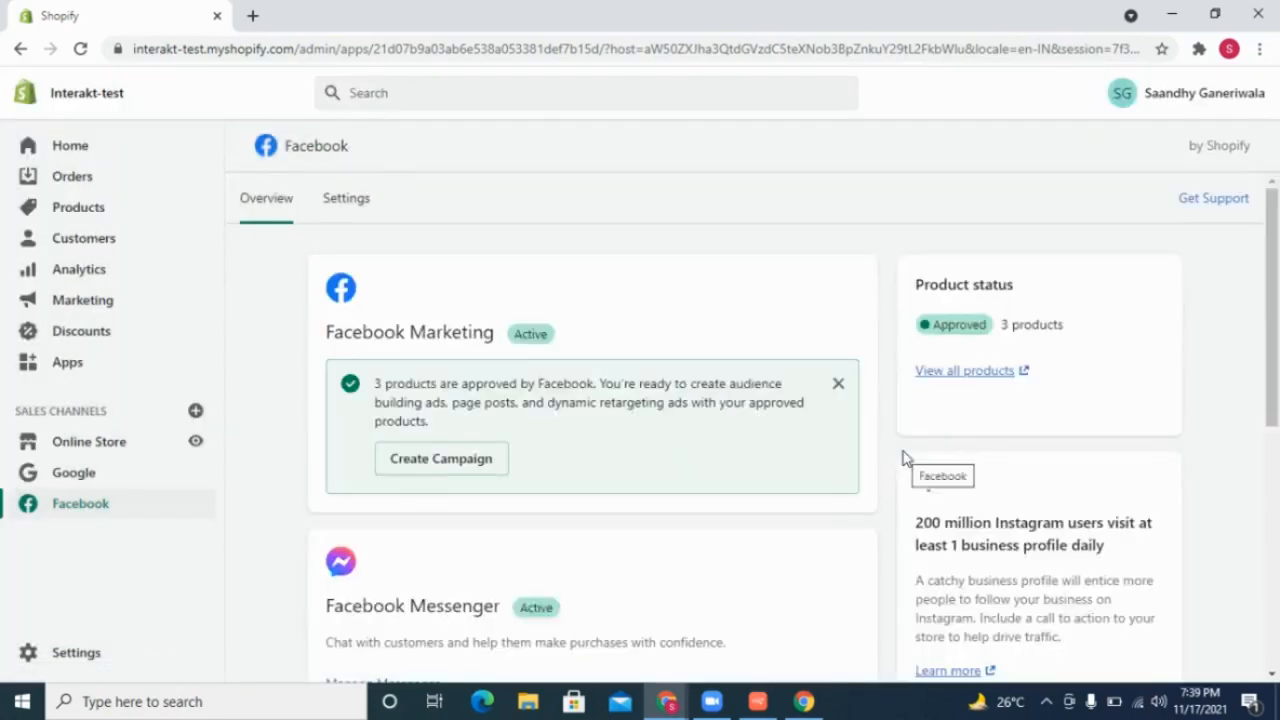
# View all products from the product status to check which are available to Facebook
pyautogui.click(987, 372)
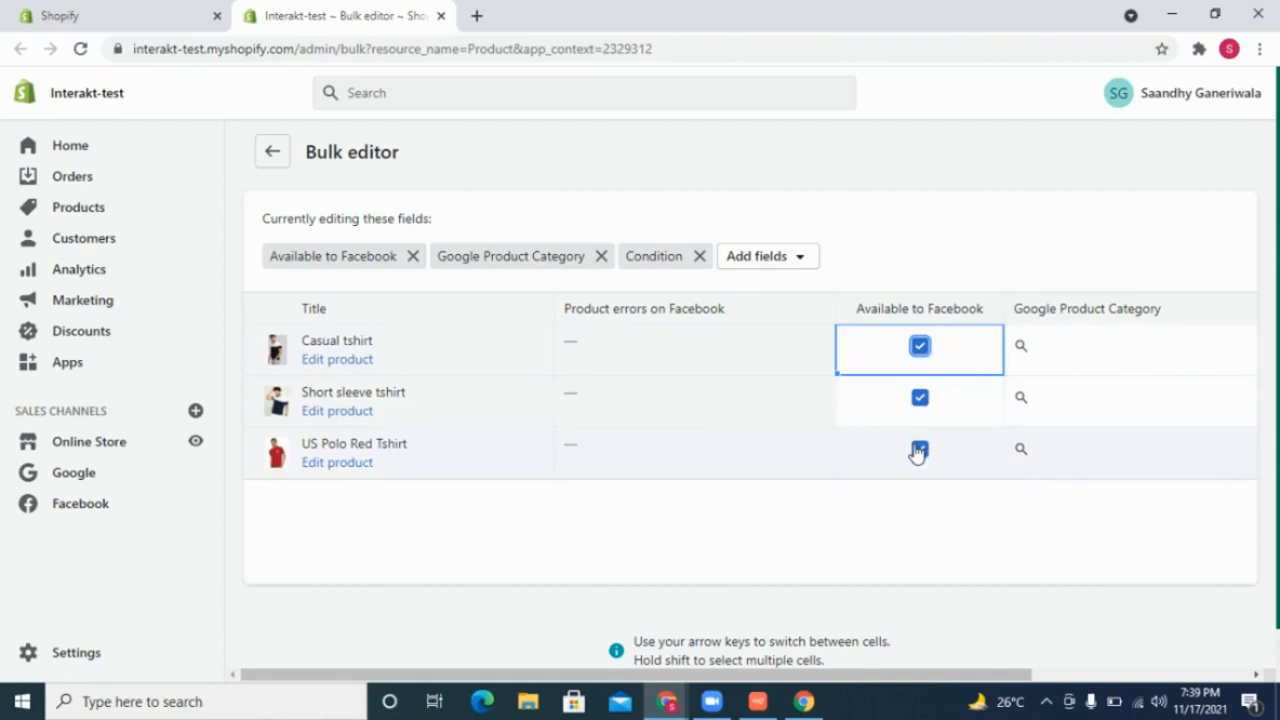
# Open Facebook Commerce Manager at business.facebook.com/commerce in a new browser tab
pyautogui.click(477, 16)
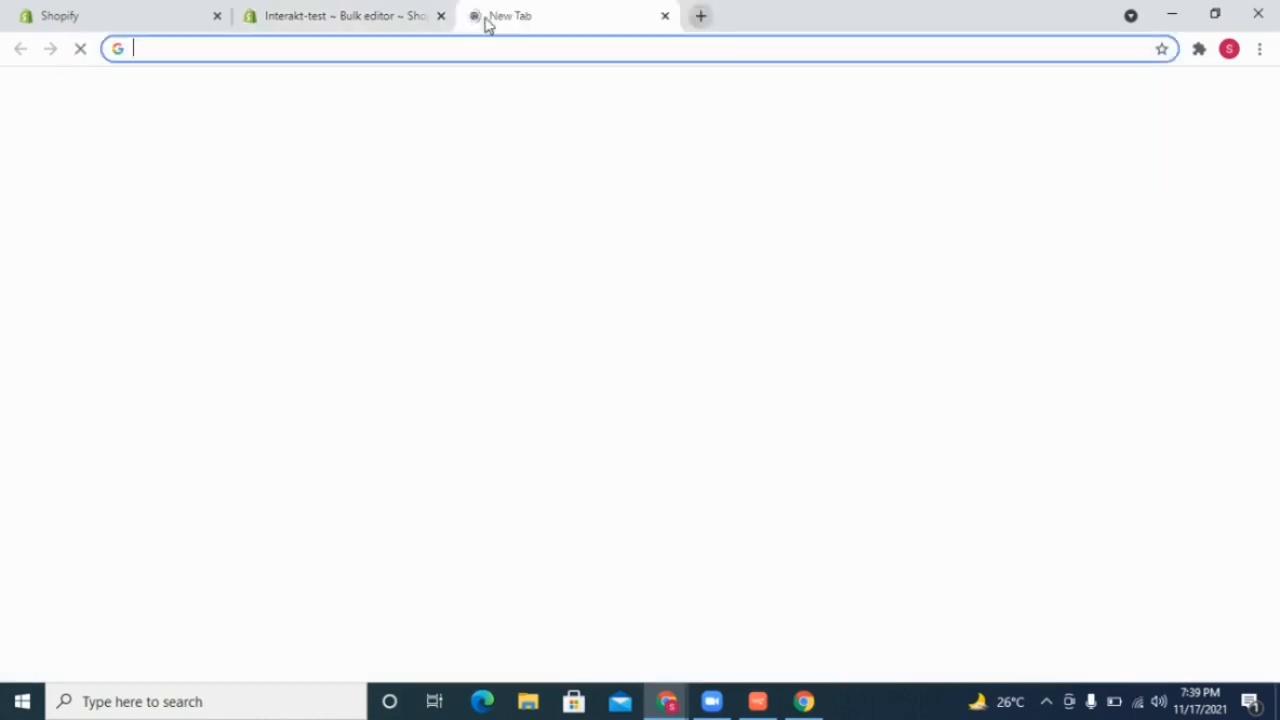
pyautogui.write('buc')
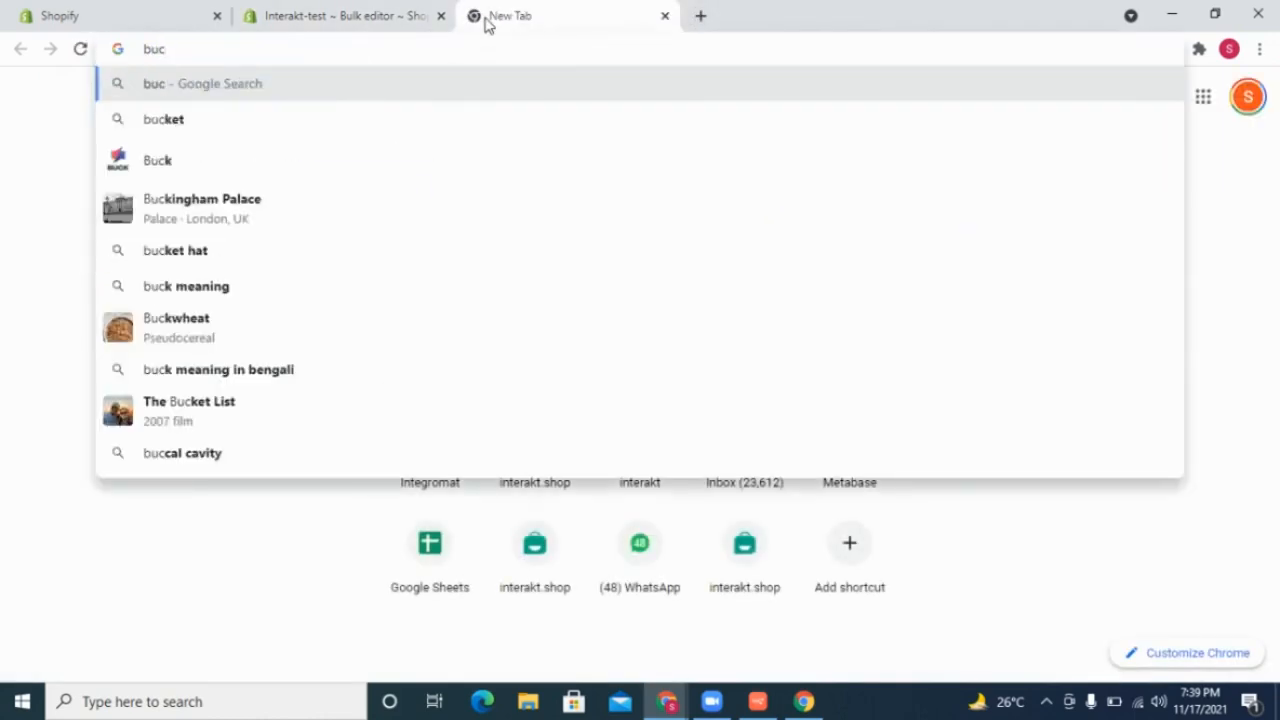
pyautogui.press('BackSpace')
pyautogui.write('s')
pyautogui.press('Down')
pyautogui.press('Down')
pyautogui.press('Down')
pyautogui.press('Down')
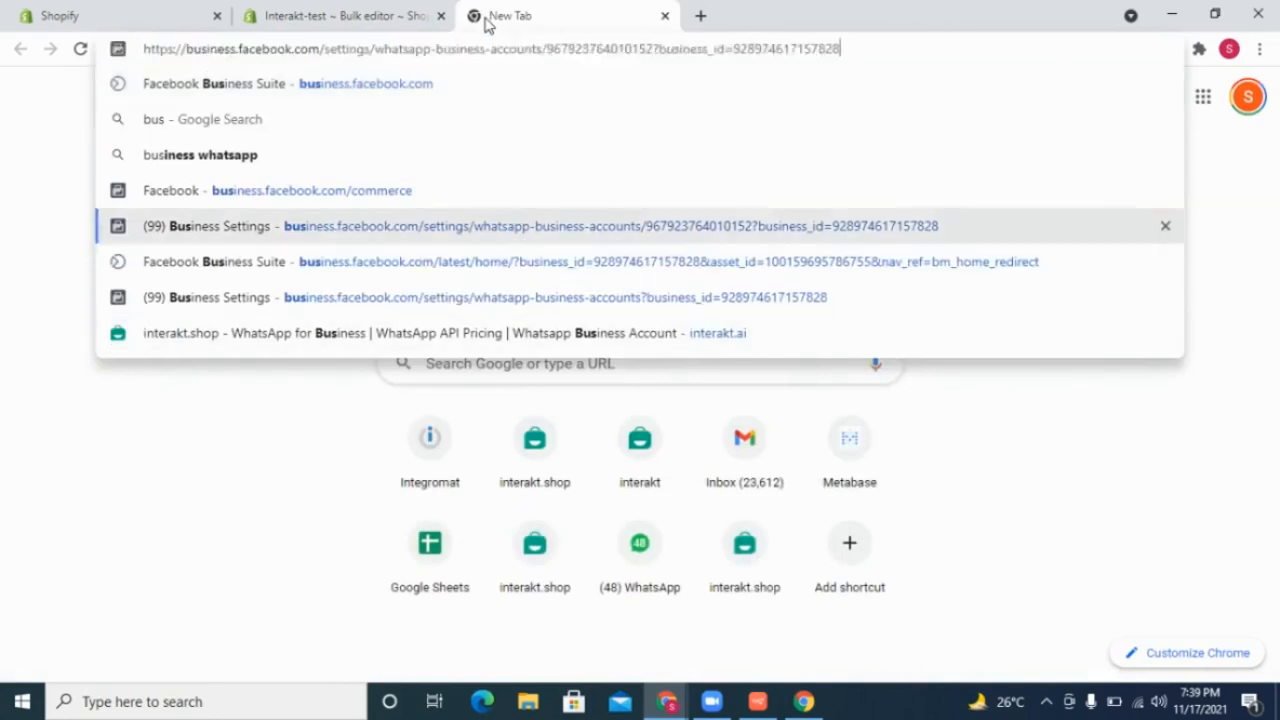
pyautogui.press('Up')
pyautogui.press('Return')
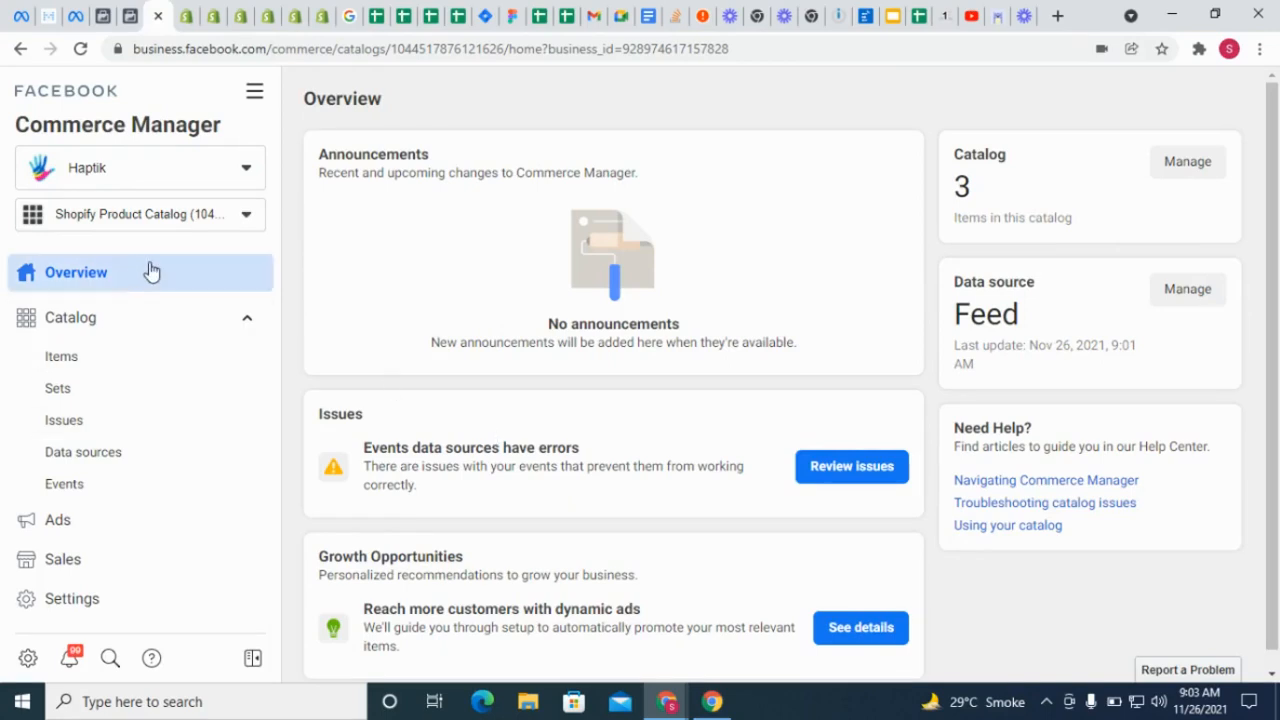
# Open the Shopify Dynamic Facebook Ads Product Feed from the Shopify Product Catalog's data sources
pyautogui.click(97, 454)
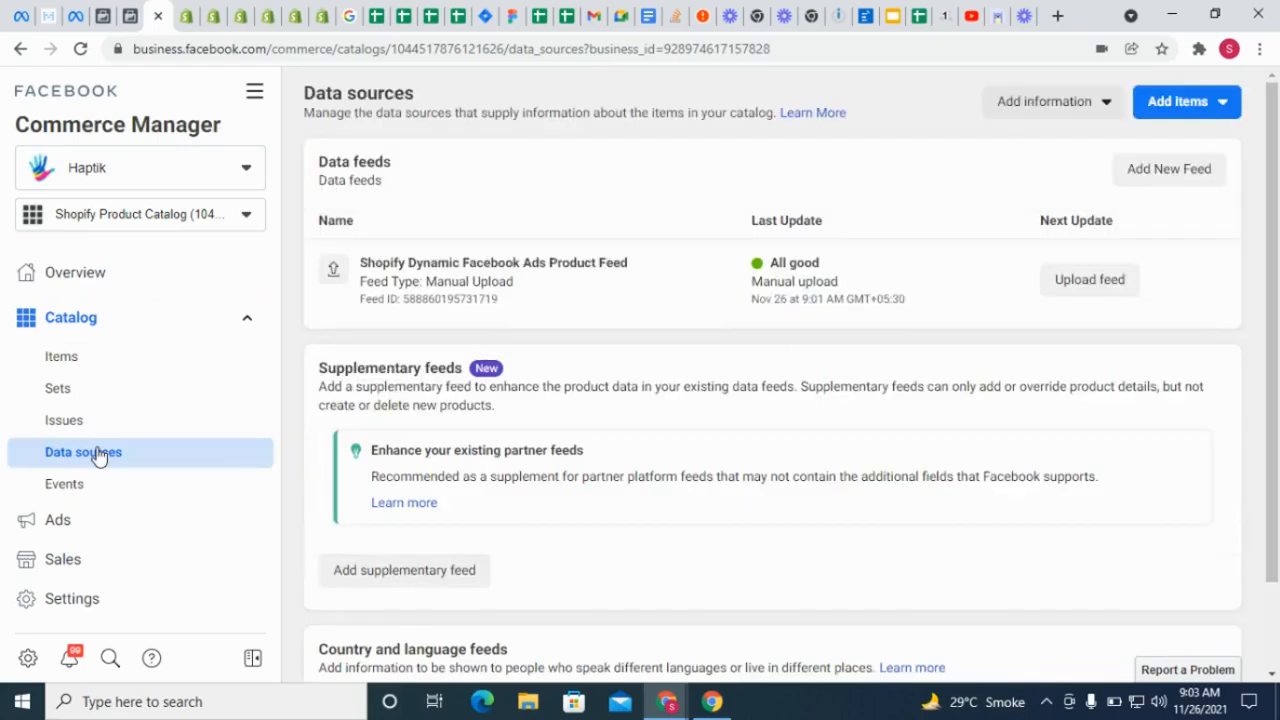
pyautogui.click(629, 281)
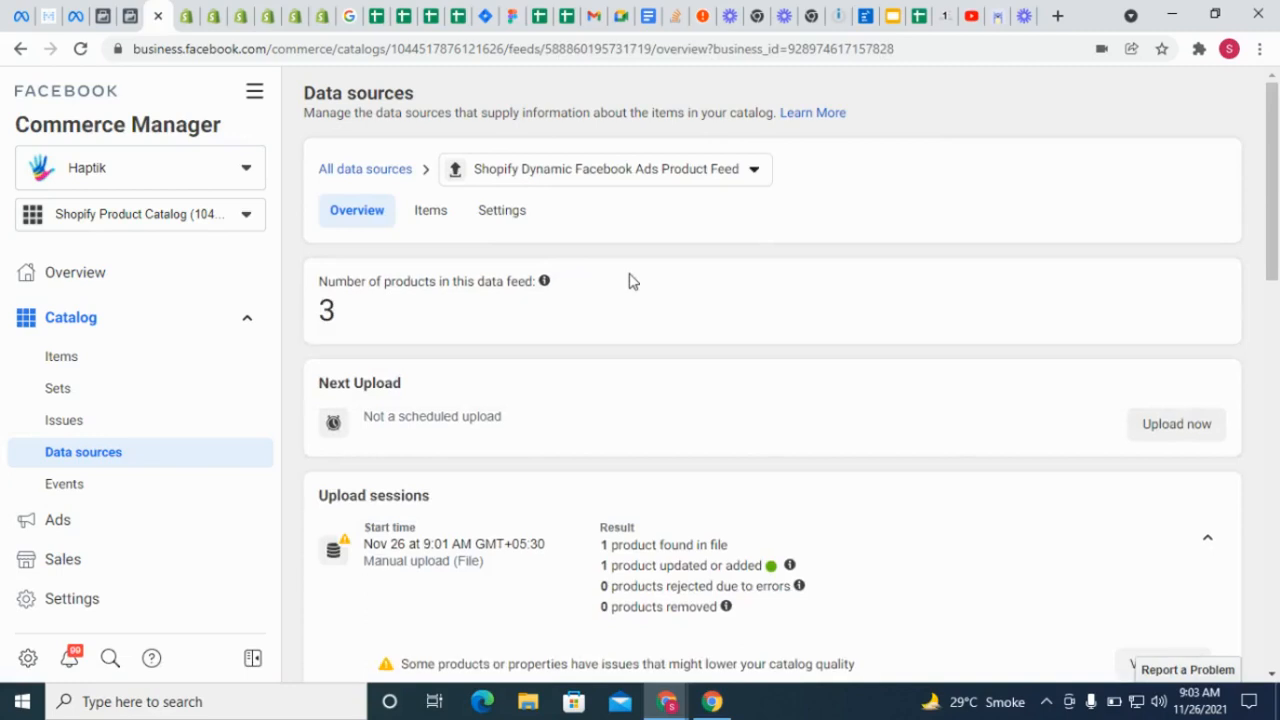
# In the product feed's settings, create a data feed rule that sets the default value of origin_country to IN
pyautogui.click(510, 213)
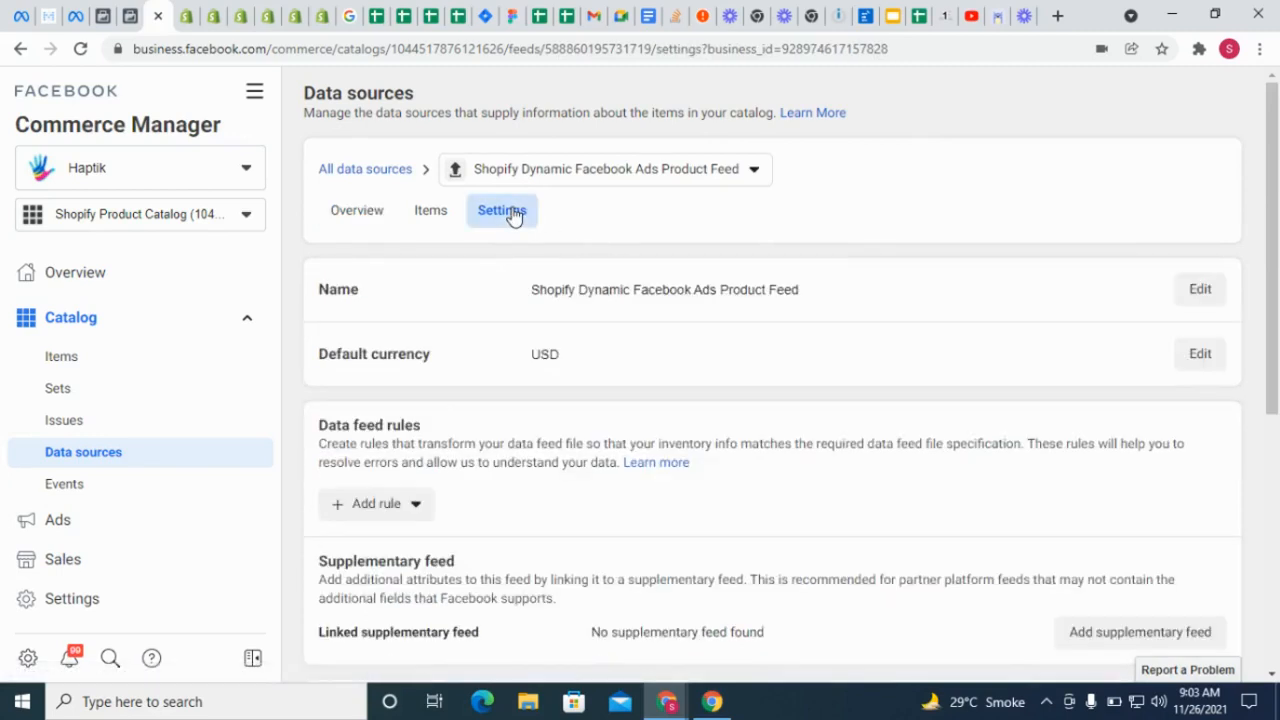
pyautogui.click(413, 505)
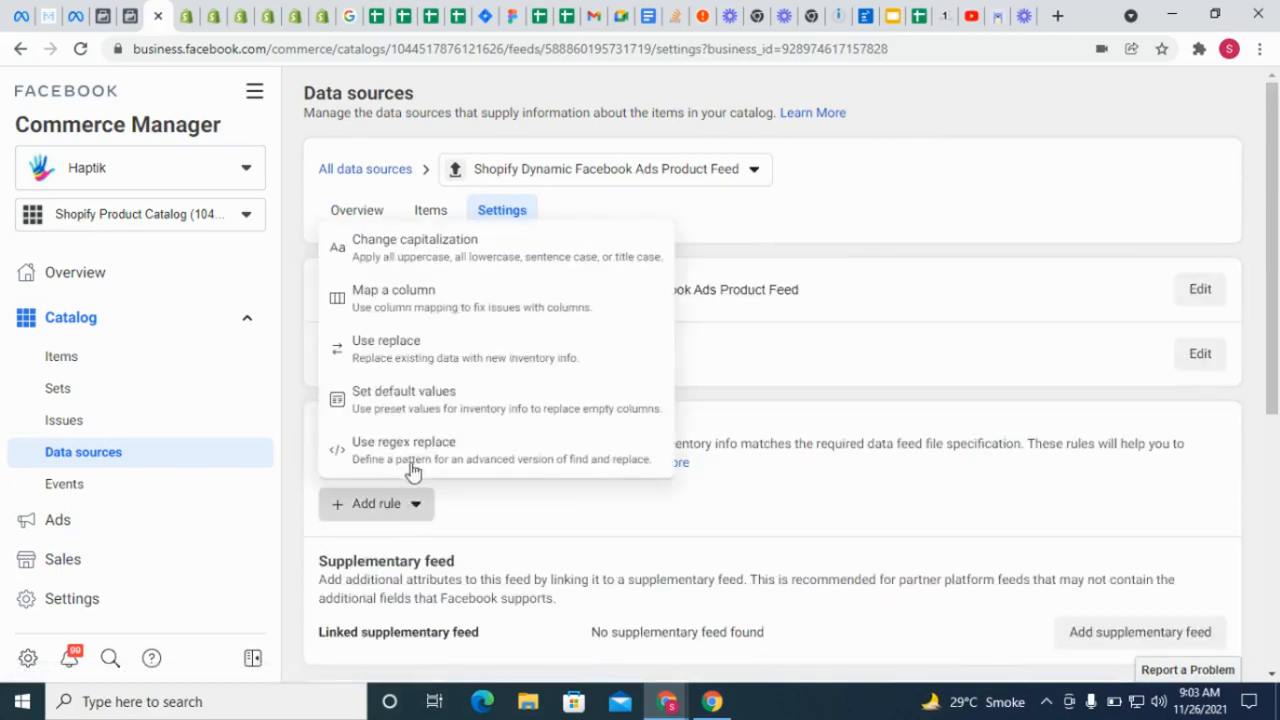
pyautogui.click(414, 414)
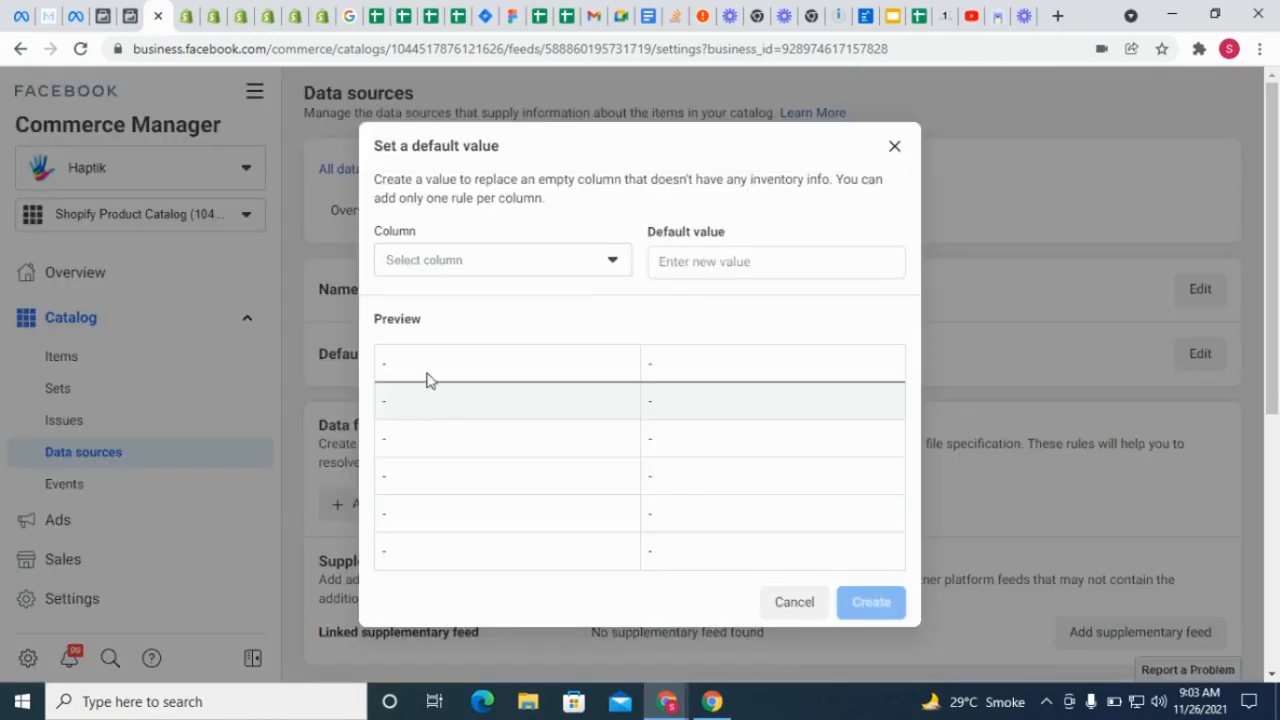
pyautogui.click(507, 275)
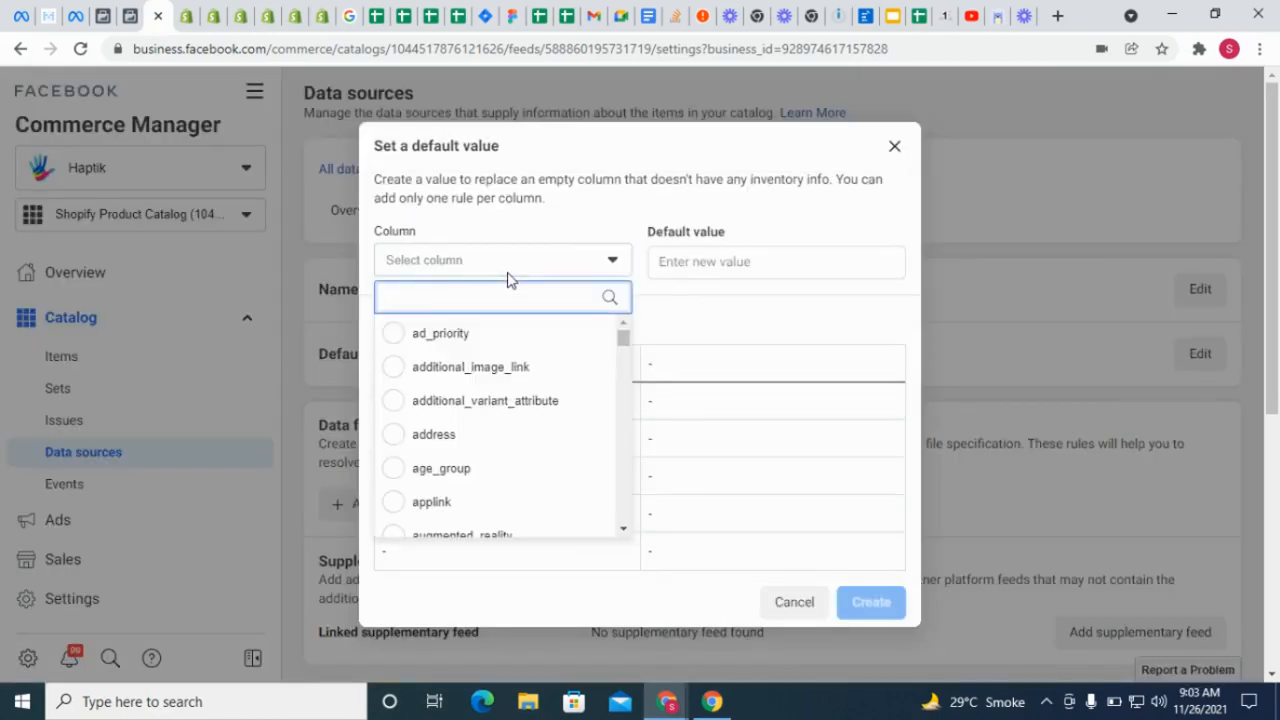
pyautogui.write('ori')
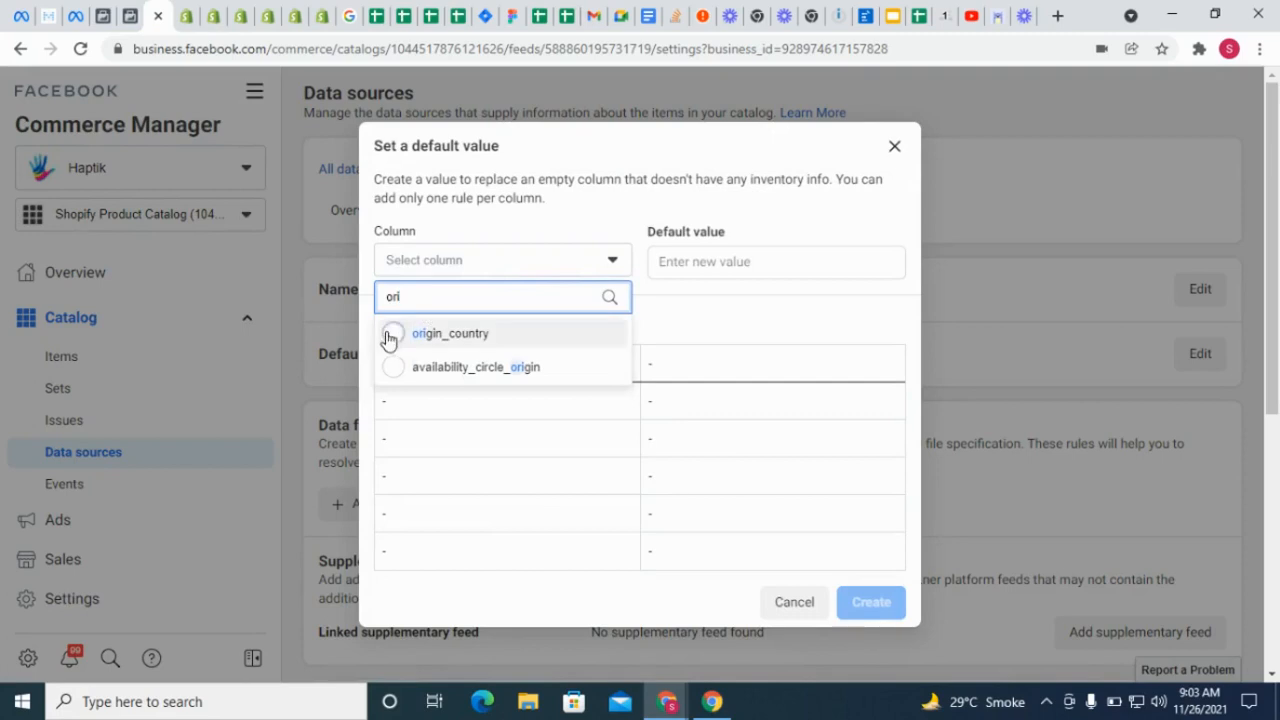
pyautogui.click(391, 336)
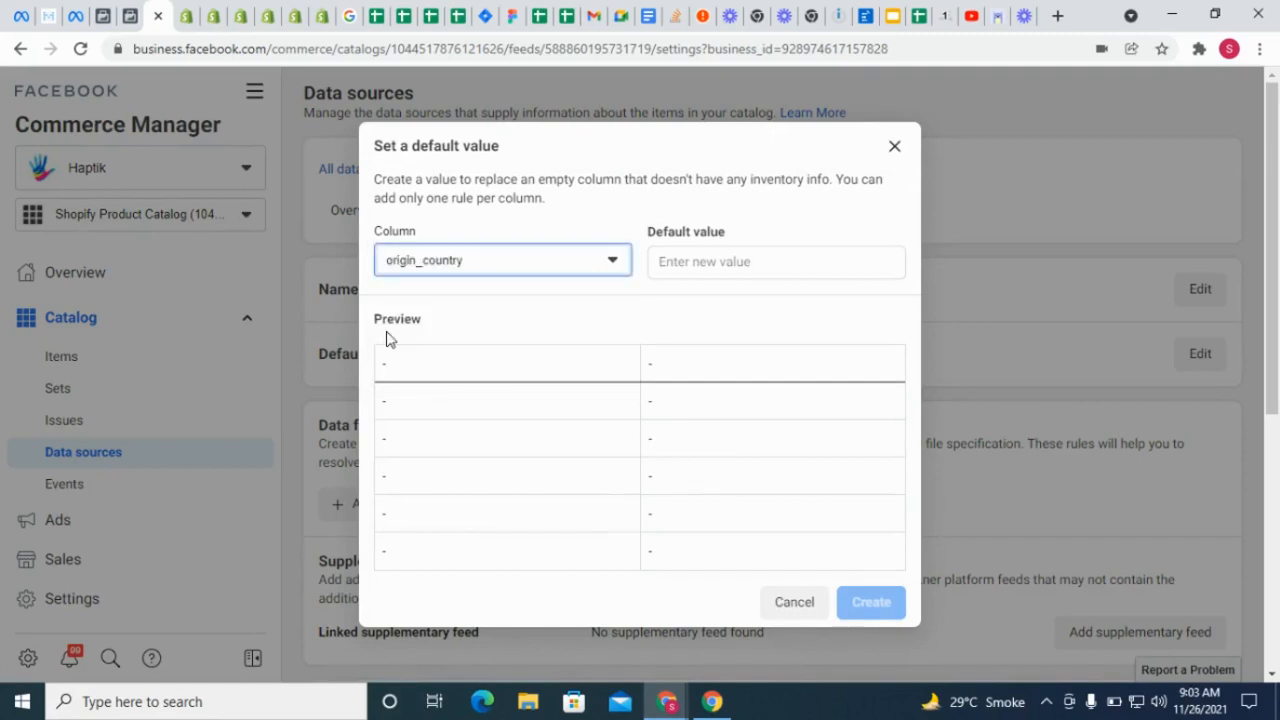
pyautogui.click(700, 266)
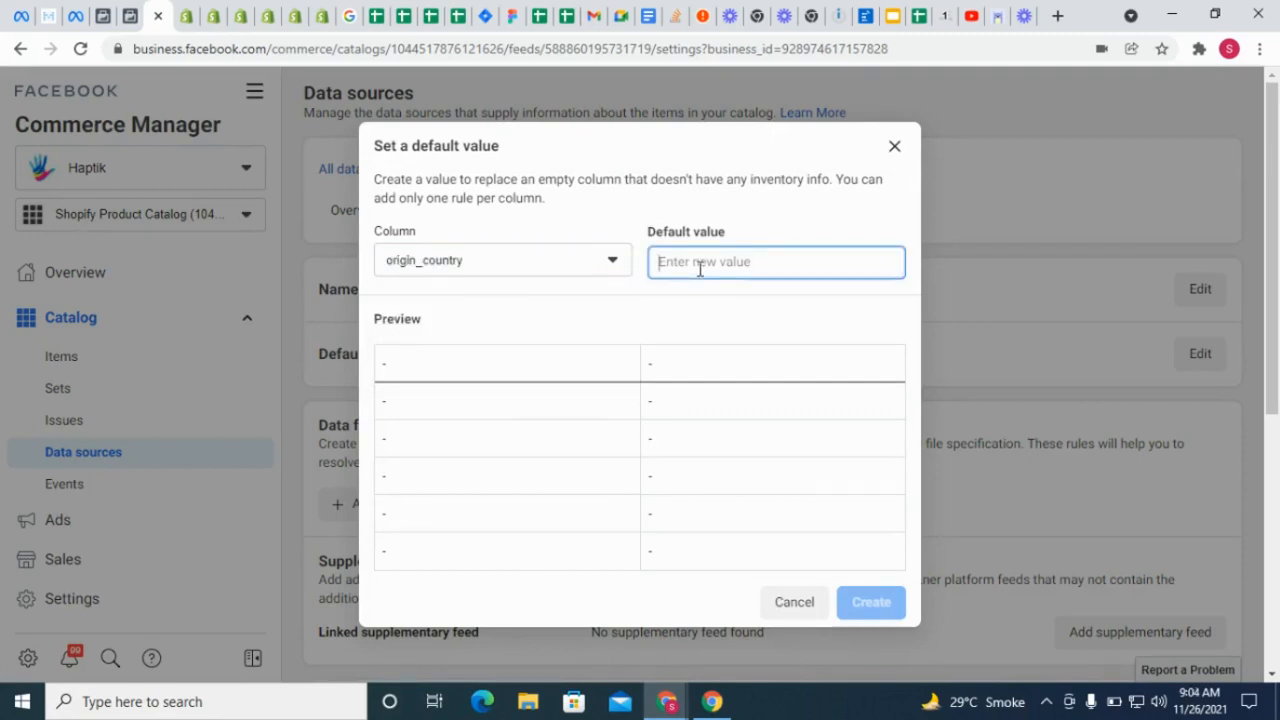
pyautogui.write('IN')
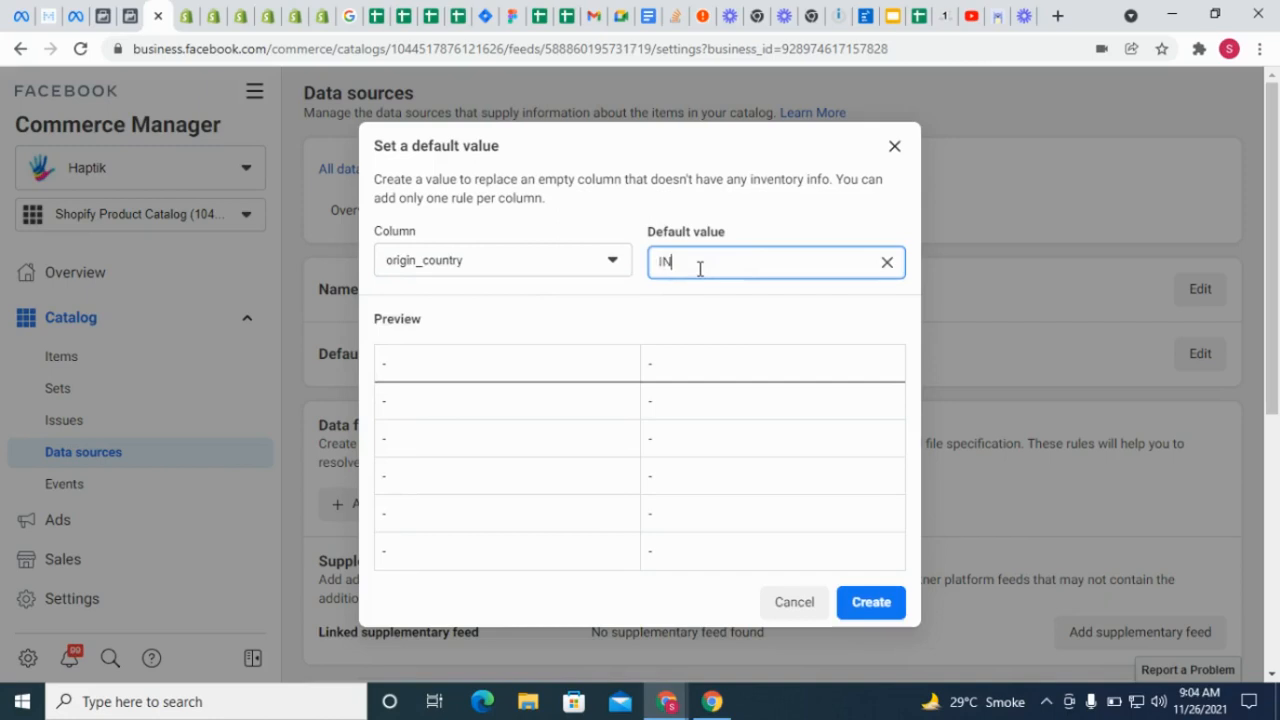
pyautogui.click(884, 612)
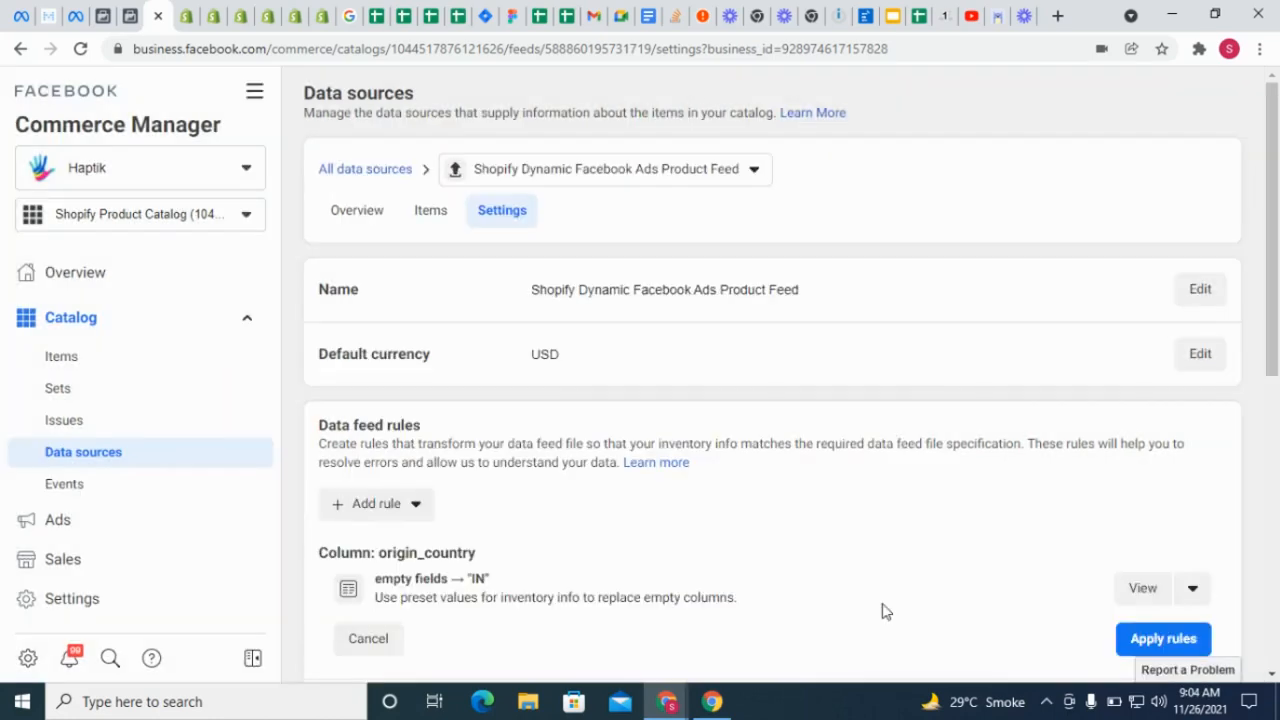
# Apply the origin_country feed rule immediately to the most recent data feed file
pyautogui.scroll(-2, 882, 611)
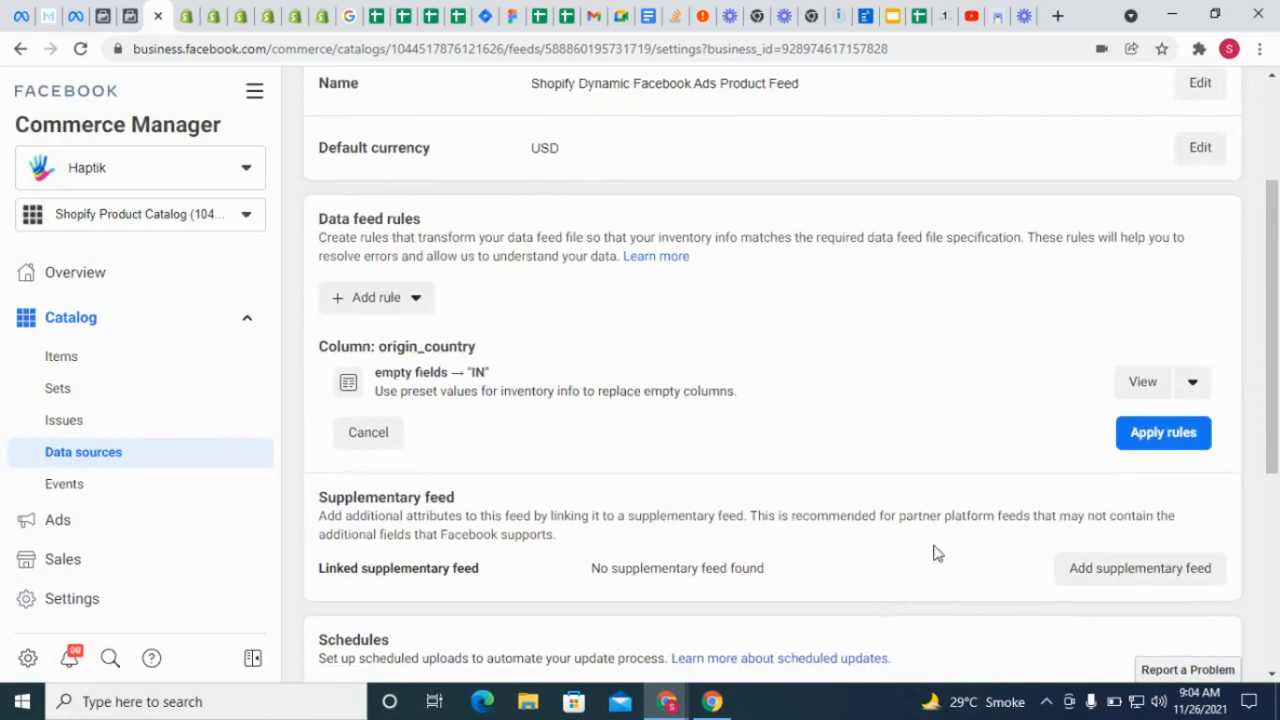
pyautogui.click(1171, 447)
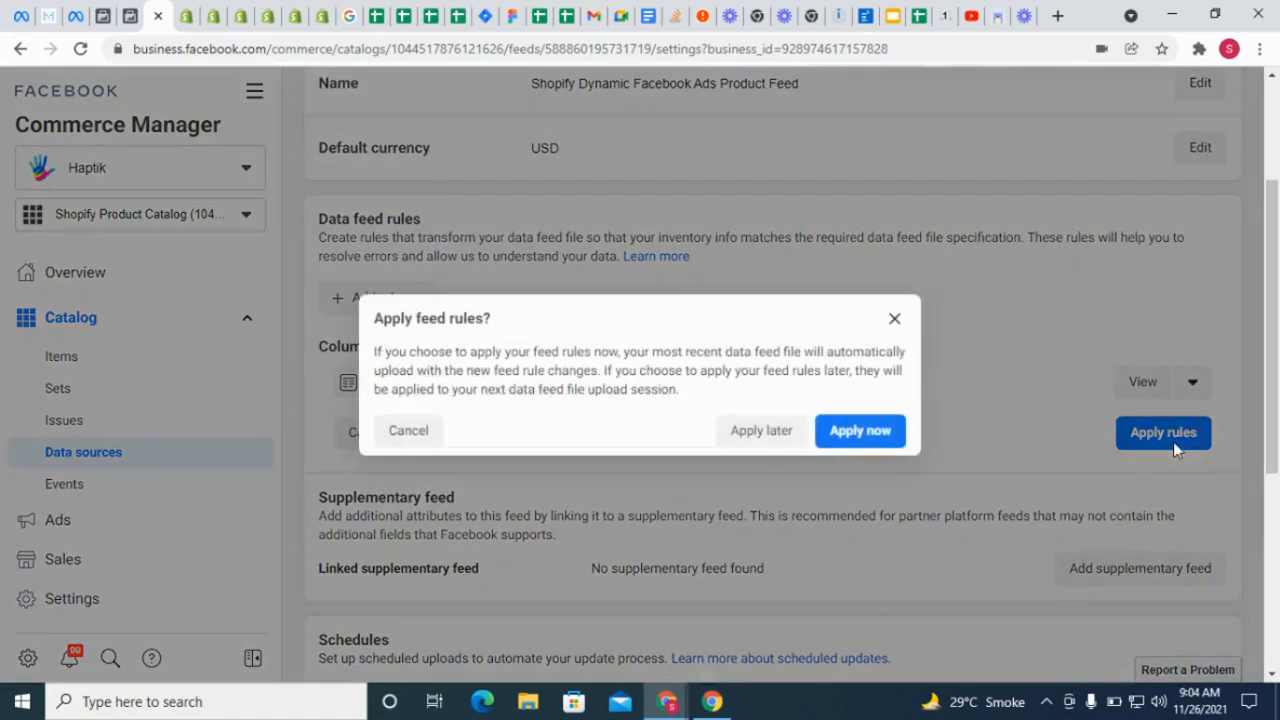
pyautogui.click(882, 444)
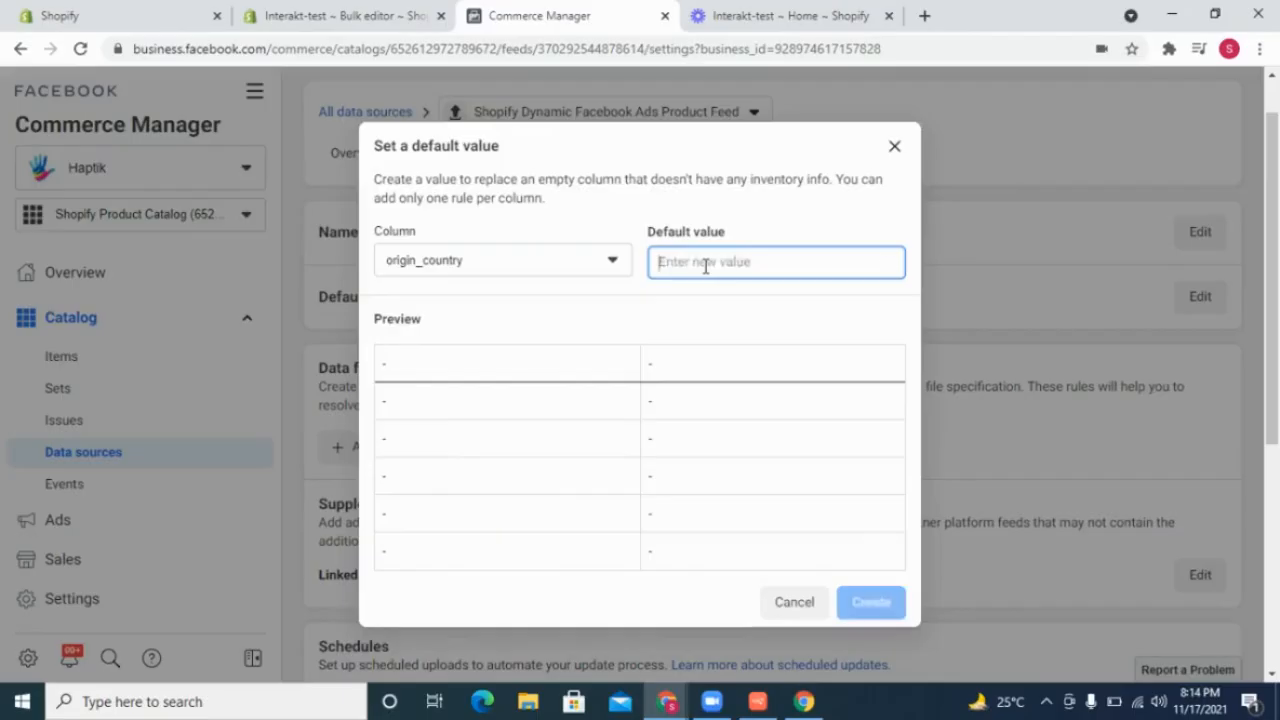
# Enter IN as the default value for the origin_country column and create the rule
pyautogui.write('IN')
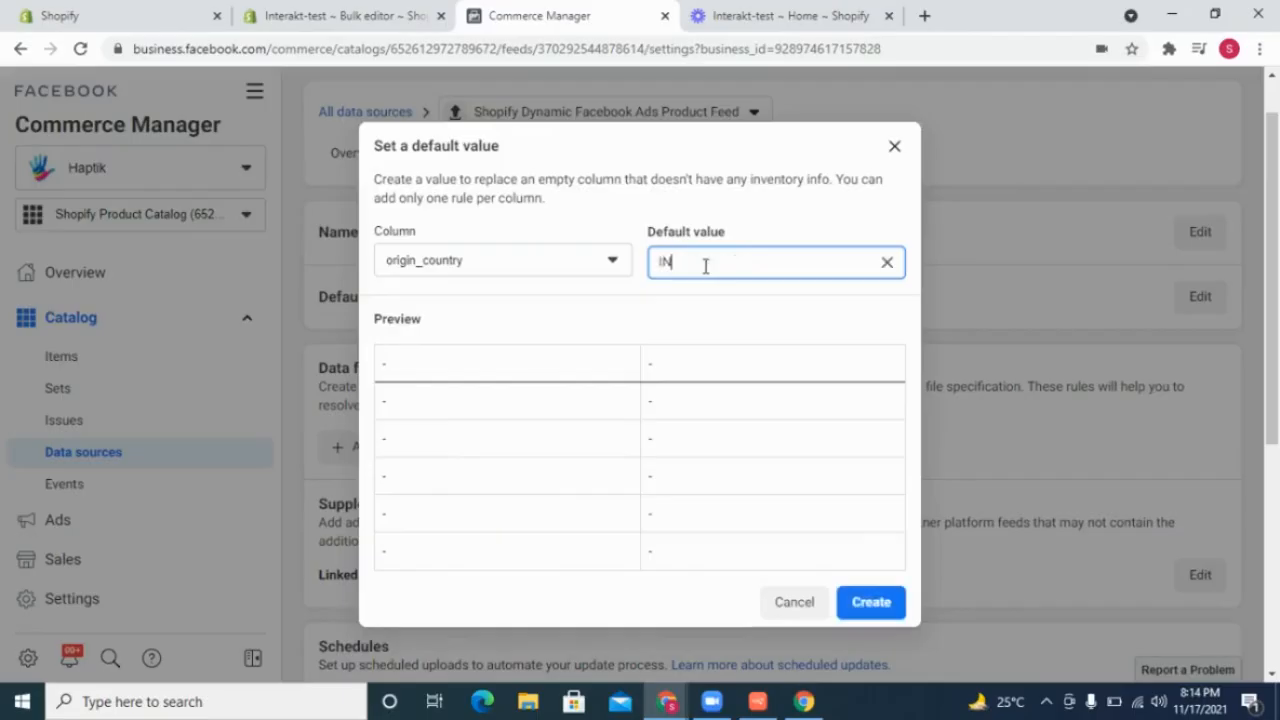
pyautogui.click(869, 602)
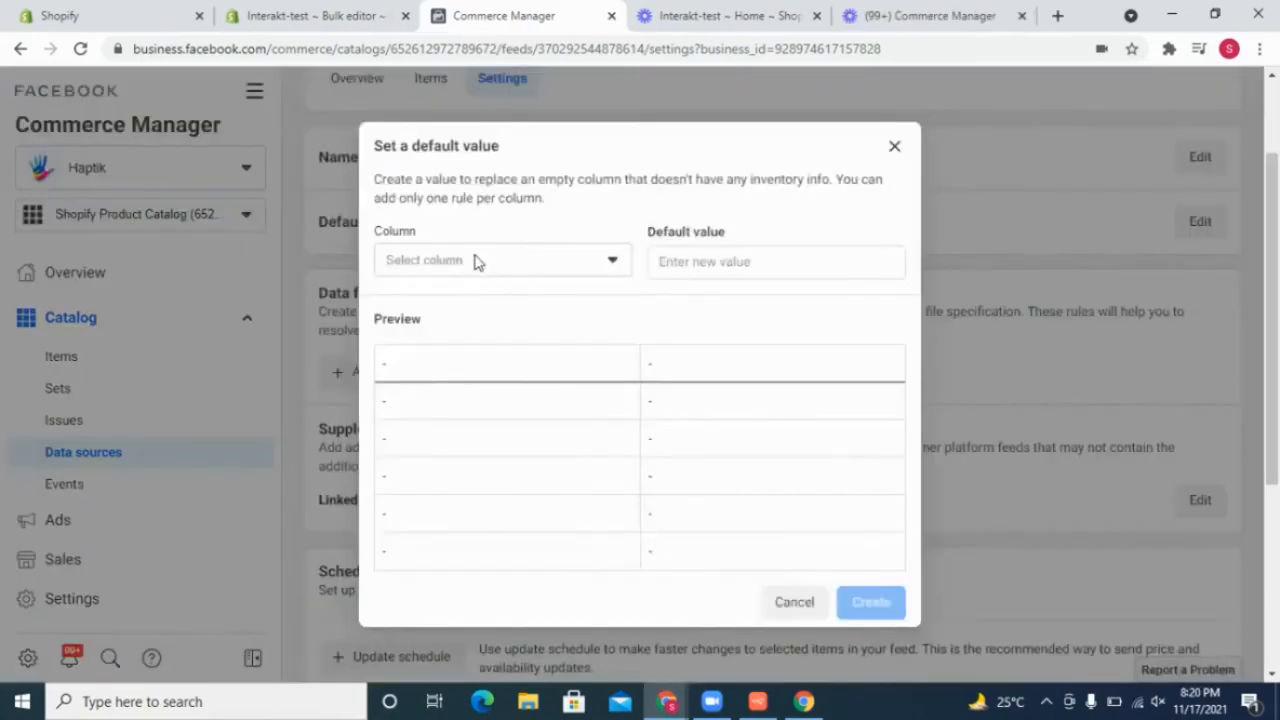
# Create a default value rule that fills empty origin_country fields with US
pyautogui.click(475, 261)
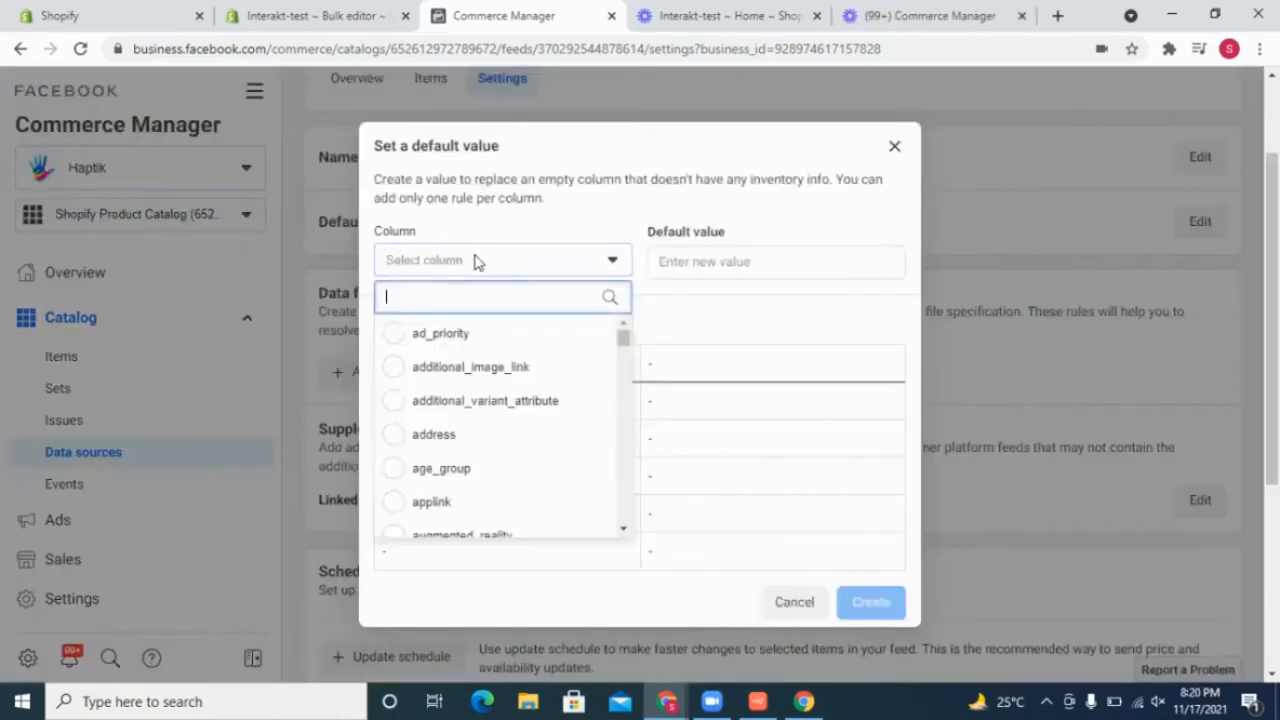
pyautogui.write('orig')
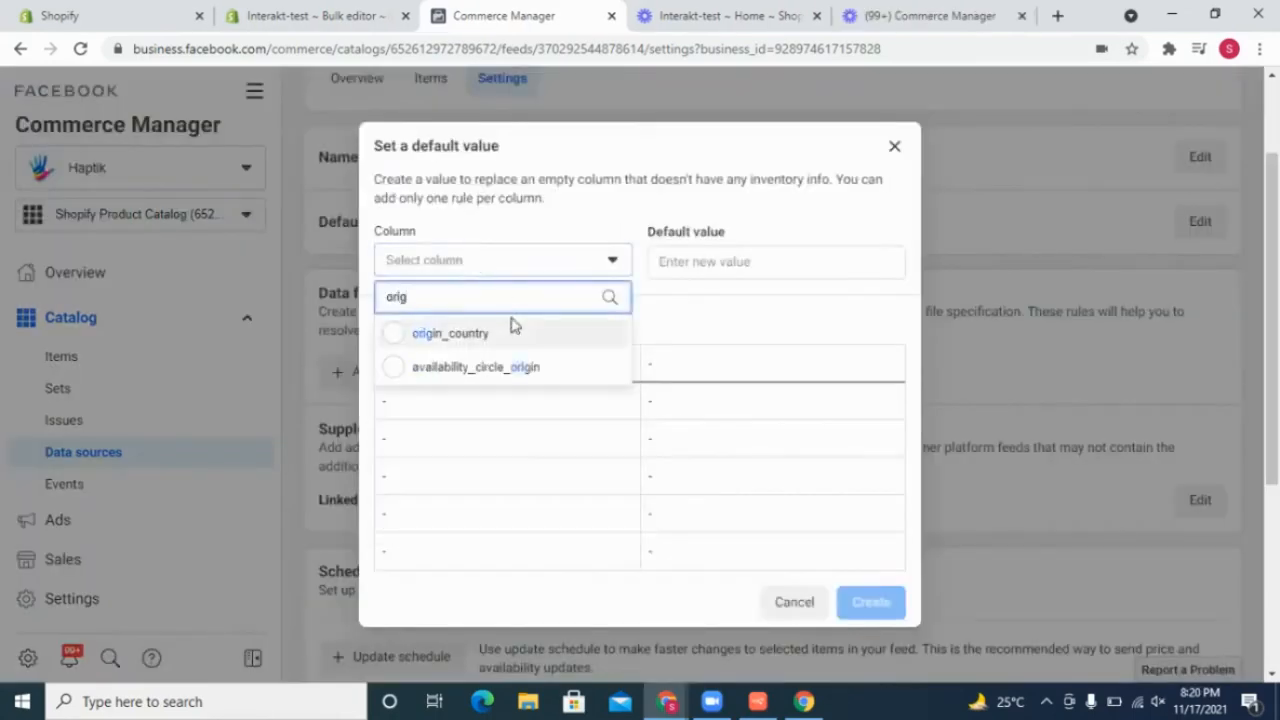
pyautogui.click(511, 330)
pyautogui.click(684, 265)
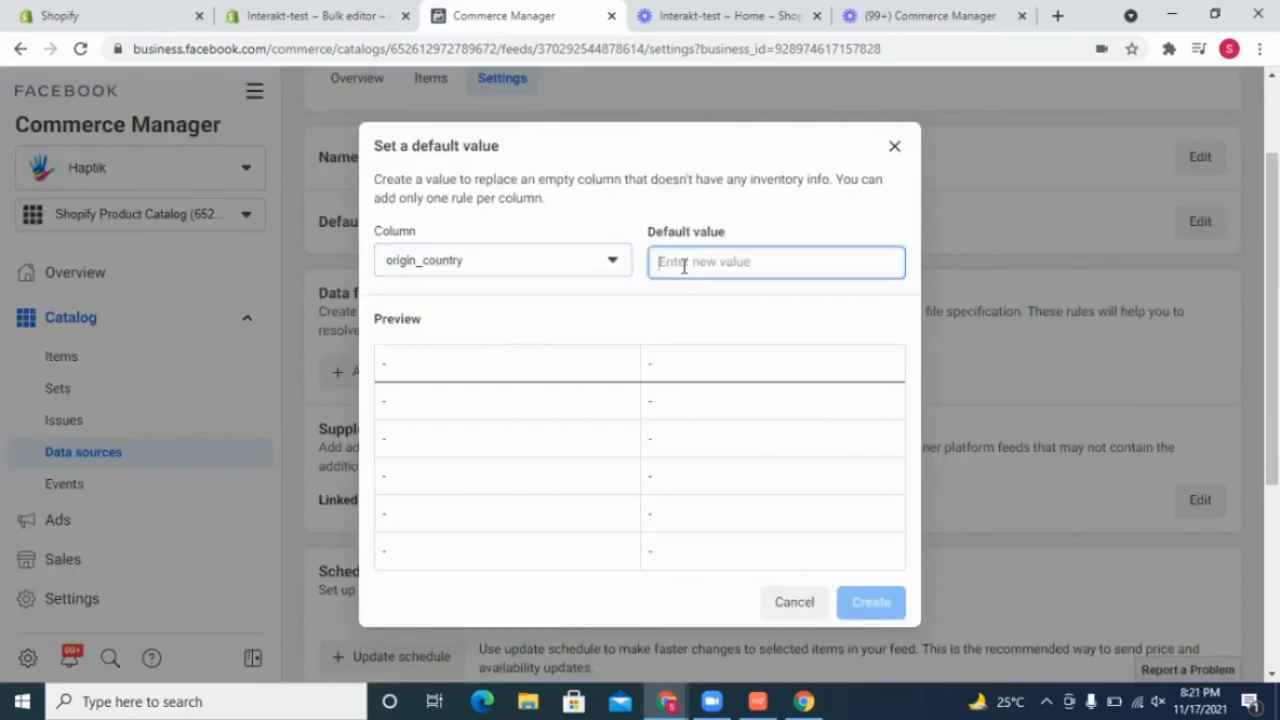
pyautogui.write('U')
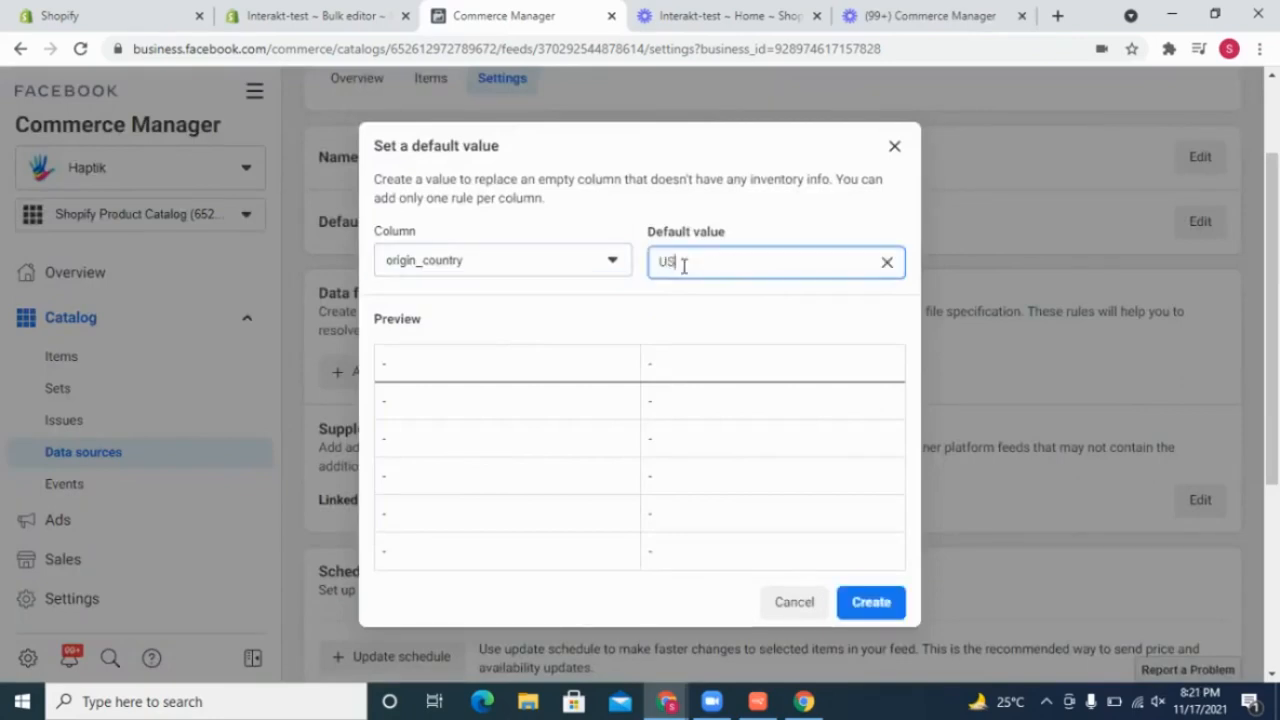
pyautogui.write('S')
pyautogui.click(868, 600)
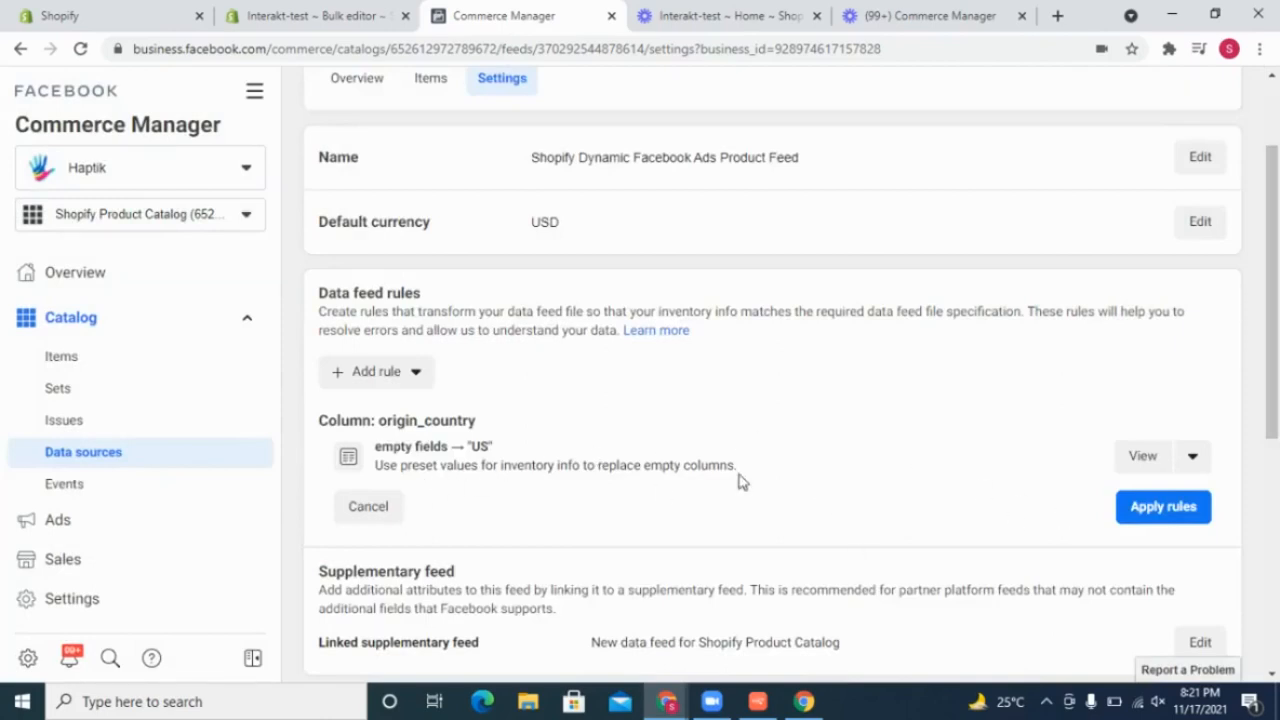
# Add a data feed rule that sets the default value of importer_name to ABC
pyautogui.scroll(-1, 740, 482)
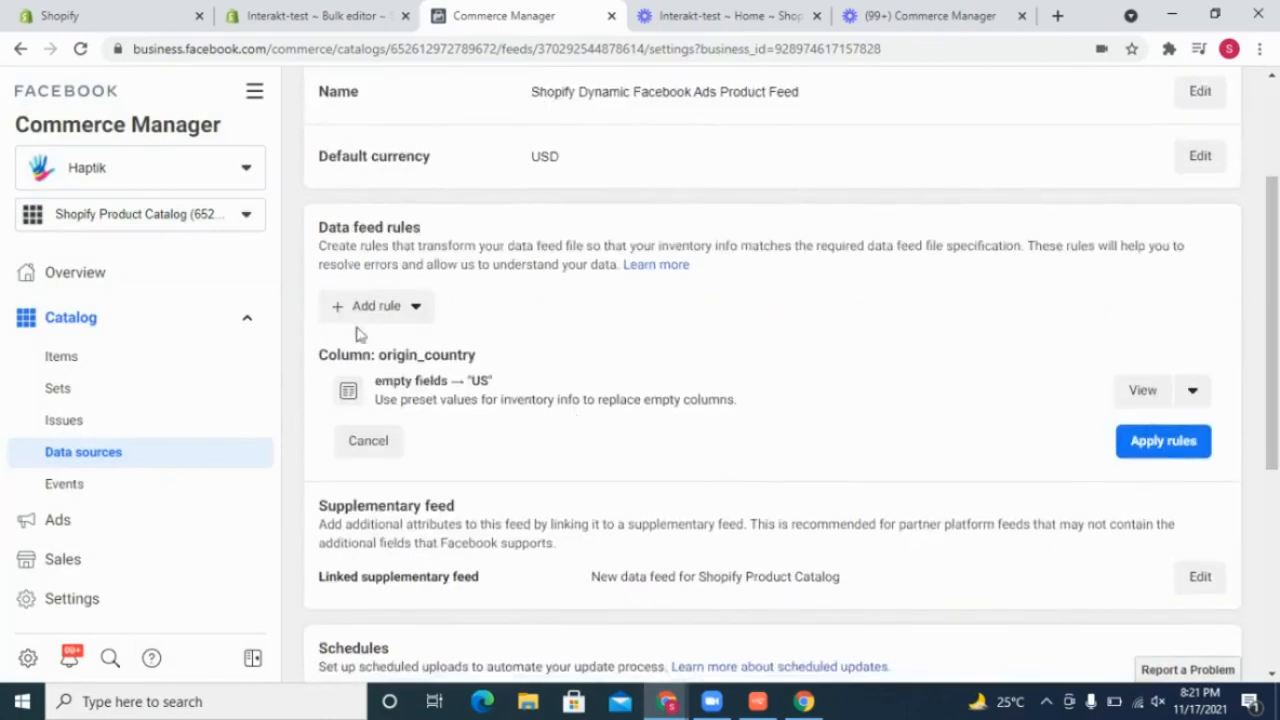
pyautogui.click(360, 308)
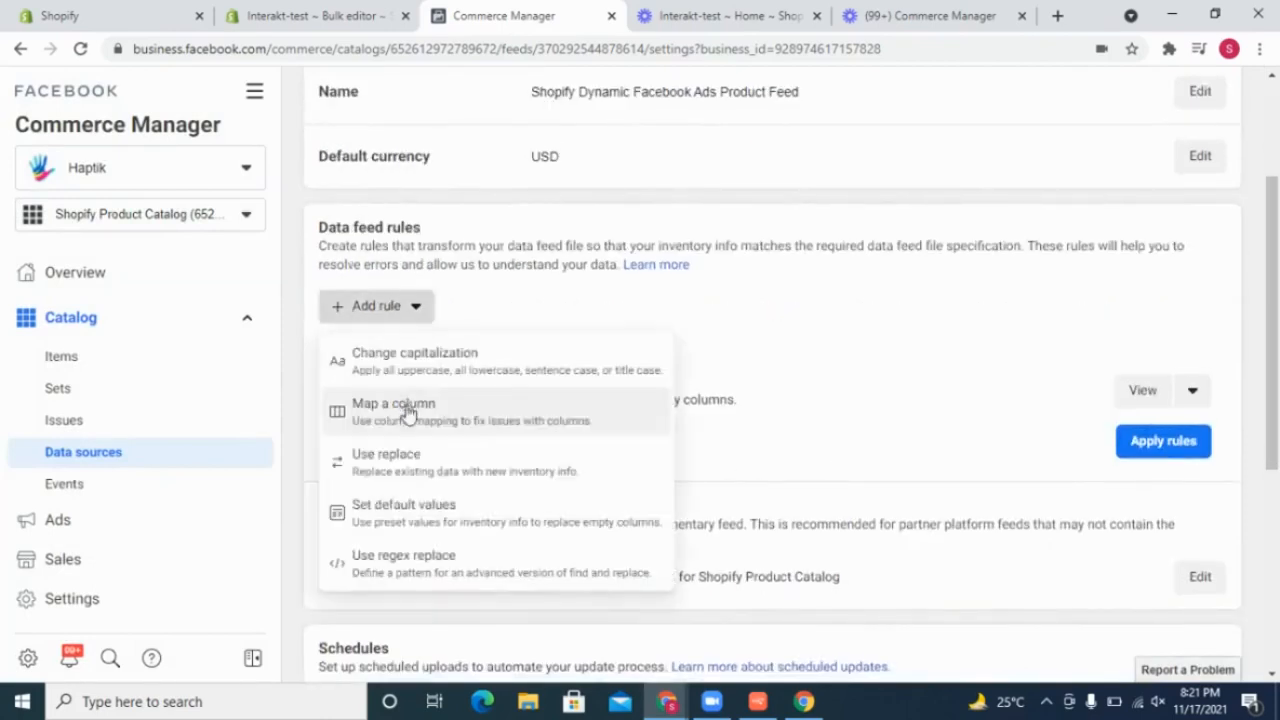
pyautogui.click(428, 503)
pyautogui.click(483, 270)
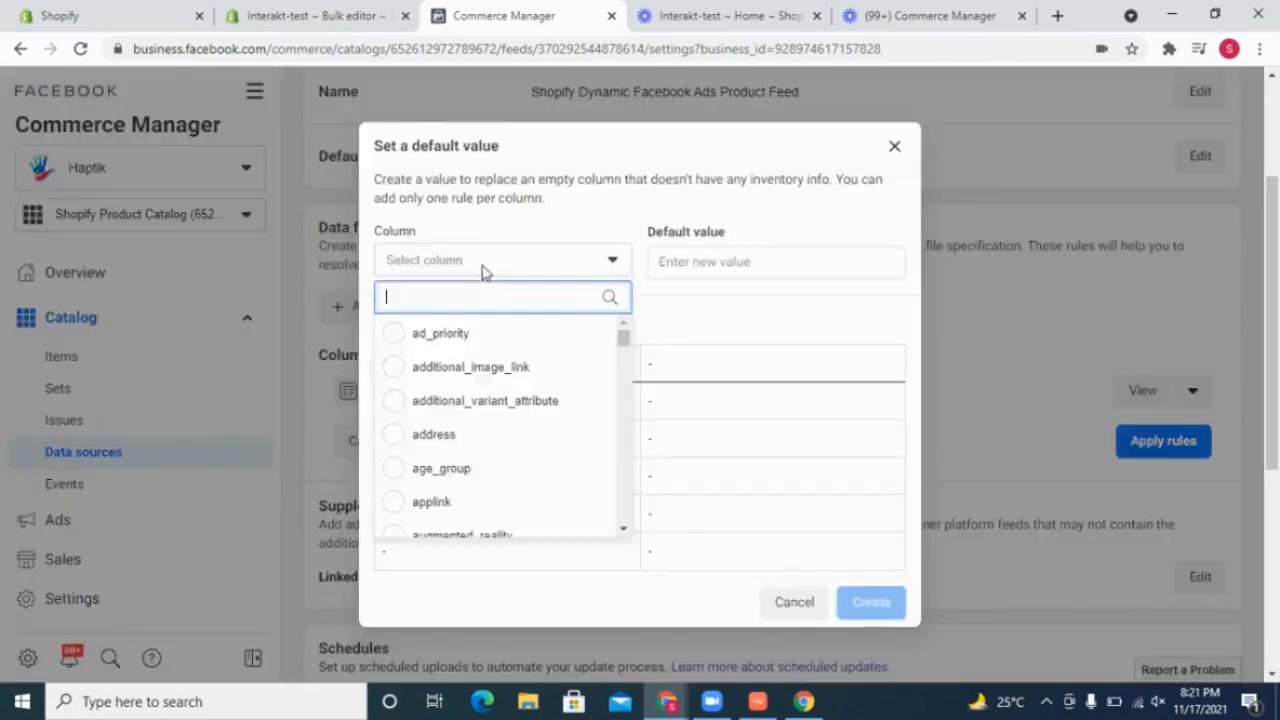
pyautogui.write('impor')
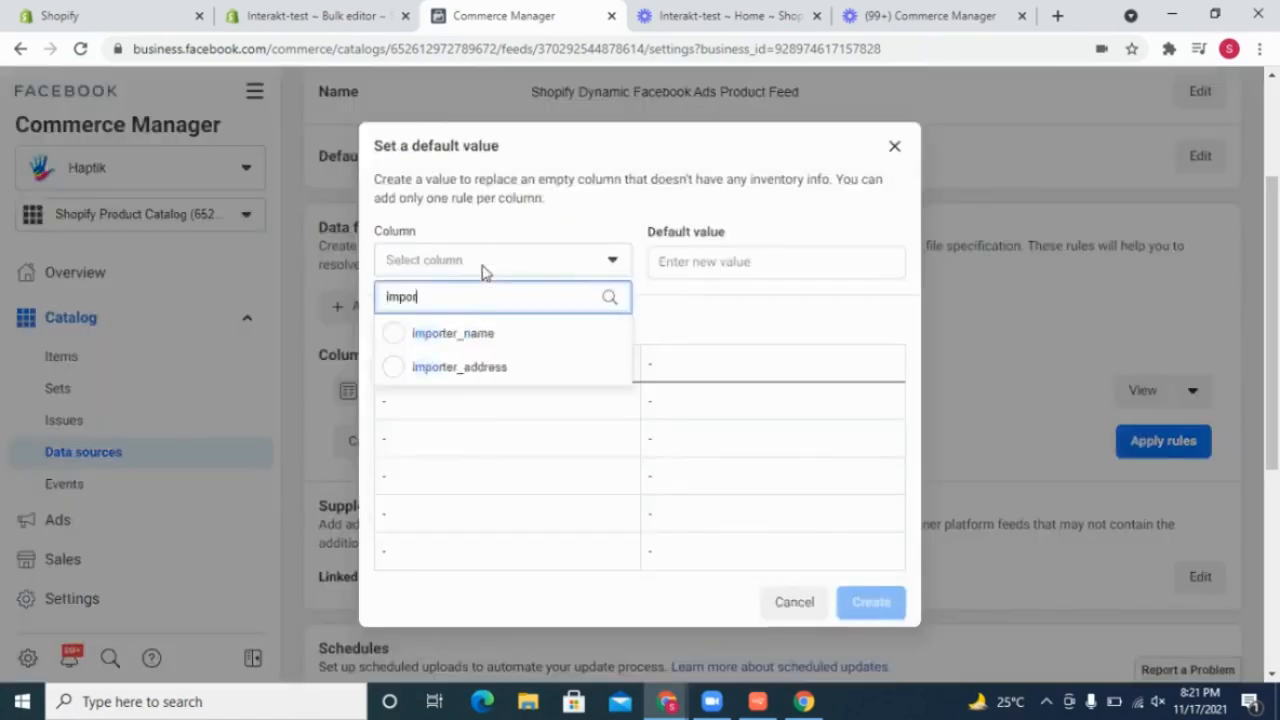
pyautogui.click(470, 333)
pyautogui.write('ABC')
pyautogui.click(871, 601)
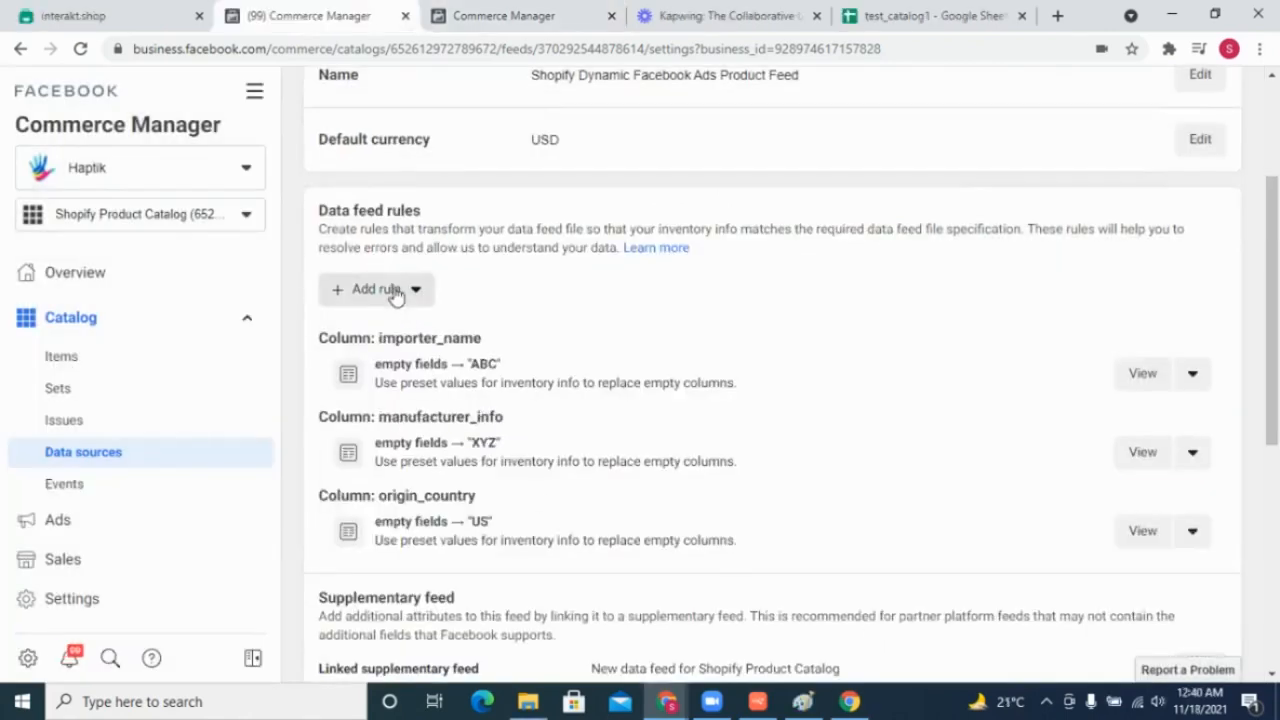
# Add a default value rule for importer_address, entering the importer's street, city and country in braces as labelled, quoted values
pyautogui.click(394, 289)
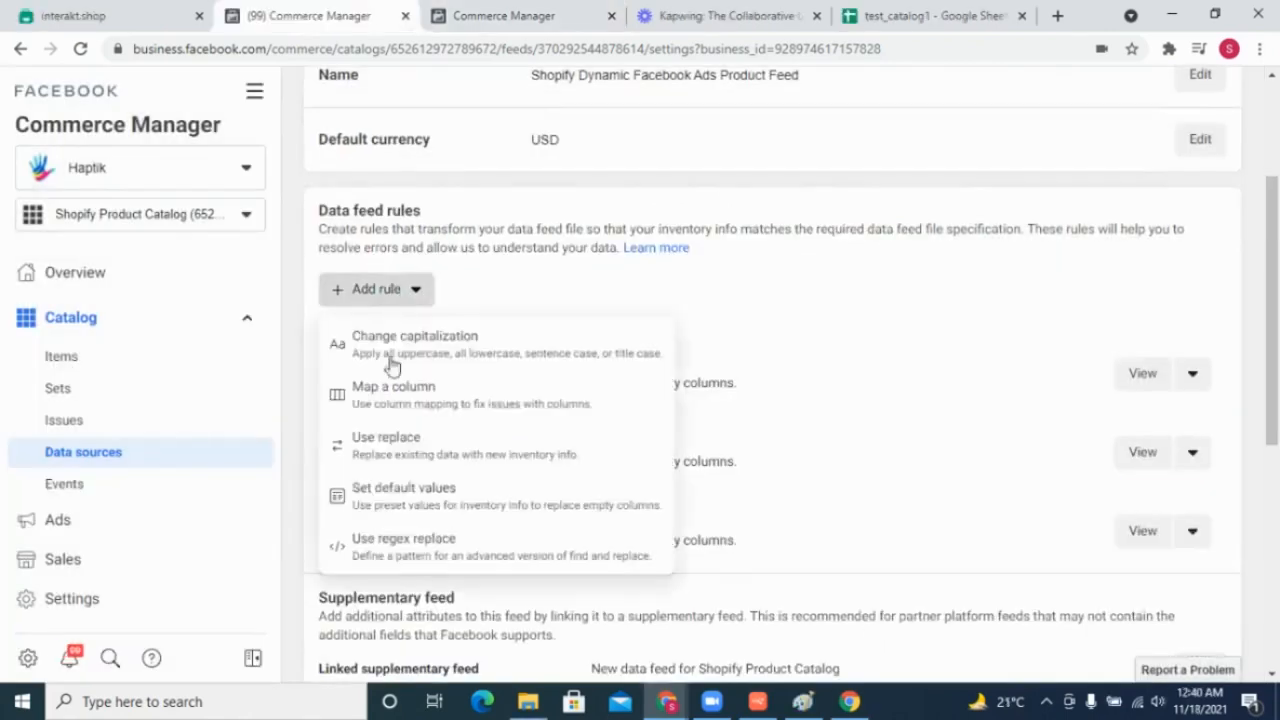
pyautogui.click(428, 492)
pyautogui.click(476, 274)
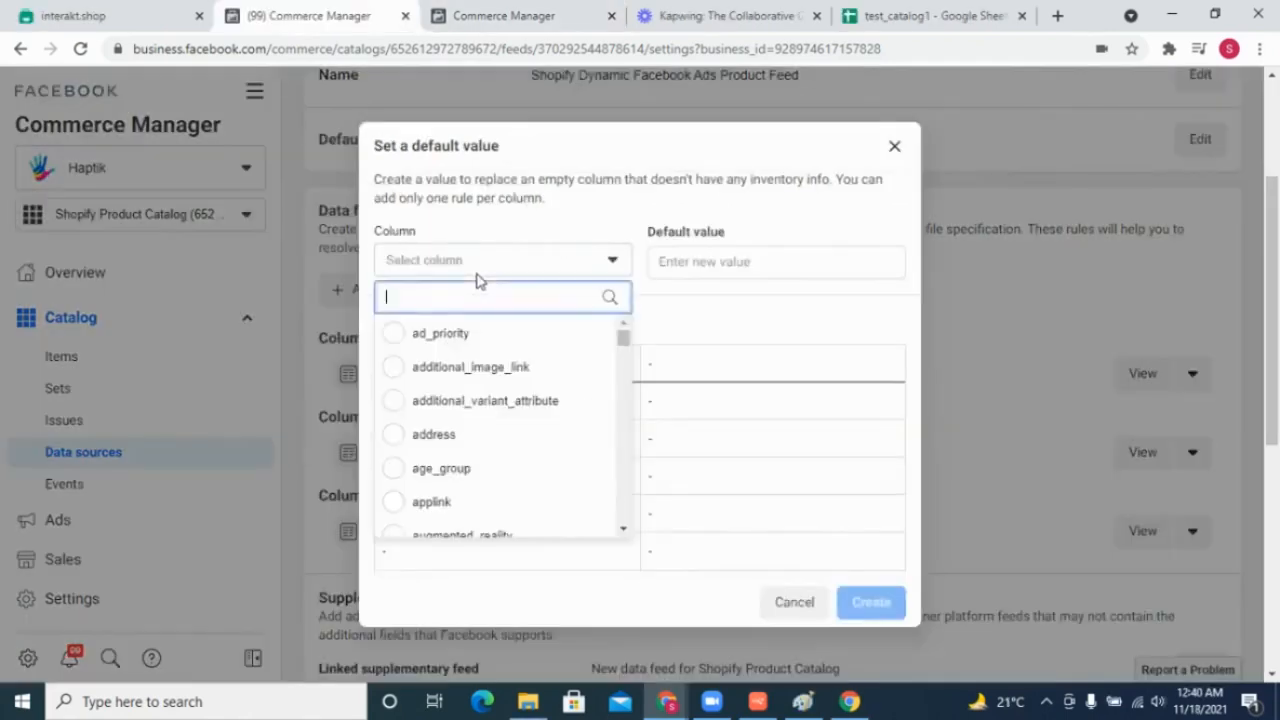
pyautogui.write('imp')
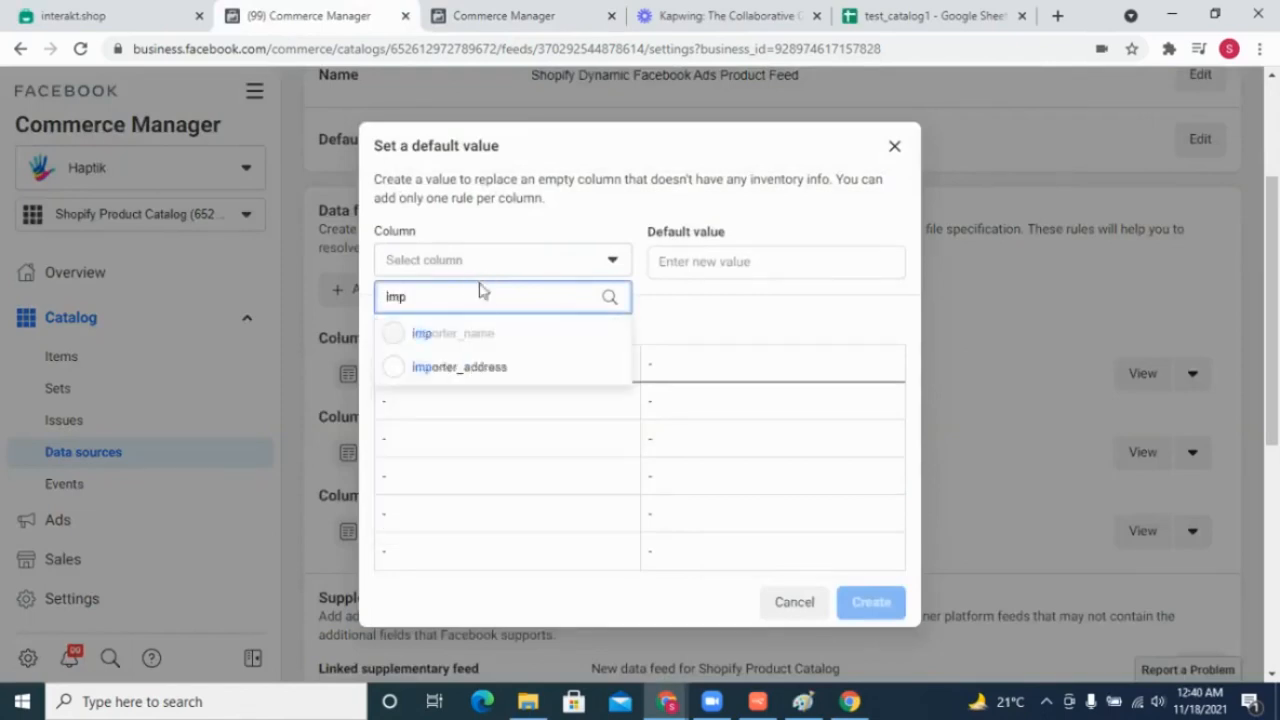
pyautogui.click(516, 370)
pyautogui.click(708, 262)
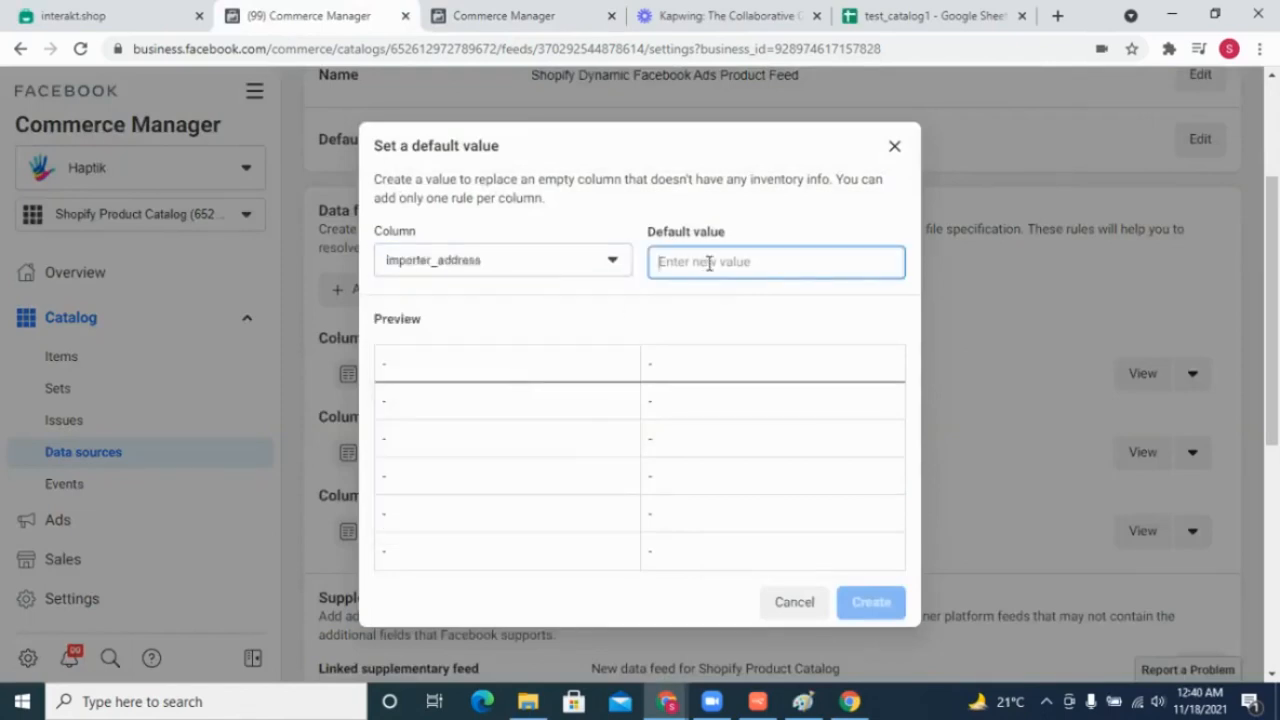
pyautogui.write('{street:"abc",city:"NY",country:"US"}')
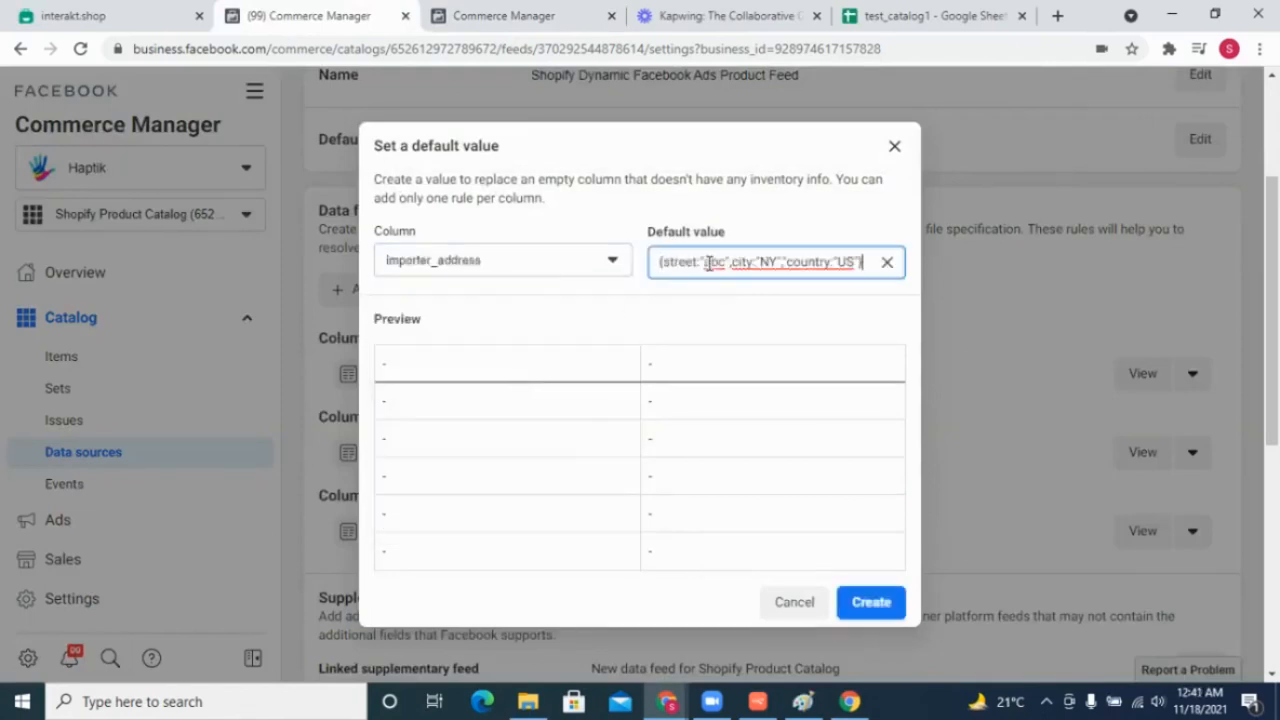
pyautogui.click(871, 602)
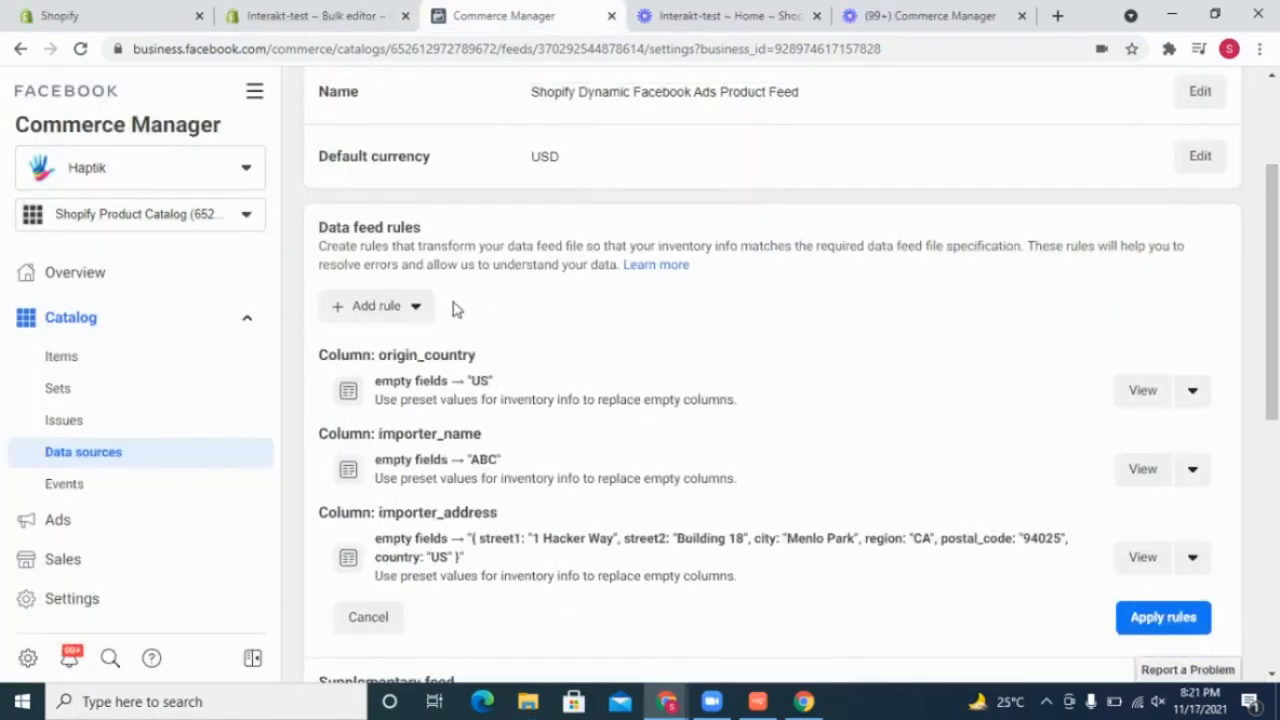
# Add a data feed rule that sets the default value of manufacturer_info to XYZ
pyautogui.click(412, 305)
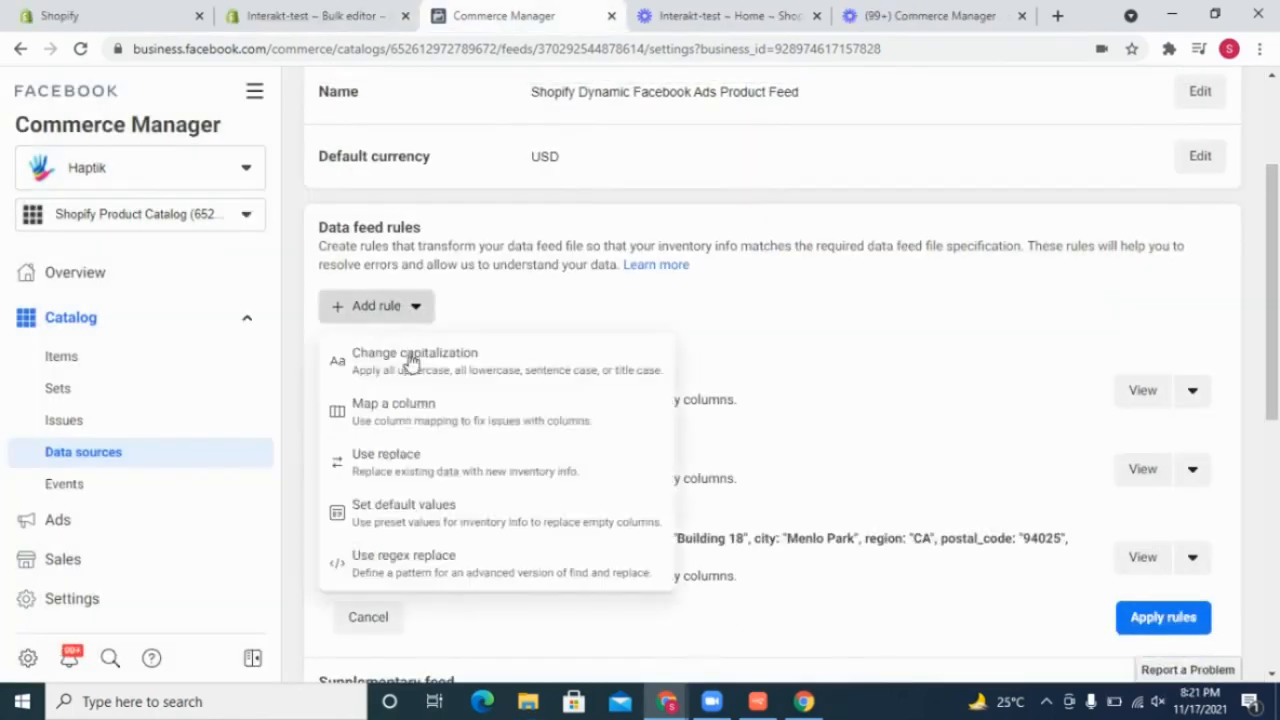
pyautogui.click(408, 508)
pyautogui.click(463, 262)
pyautogui.write('man')
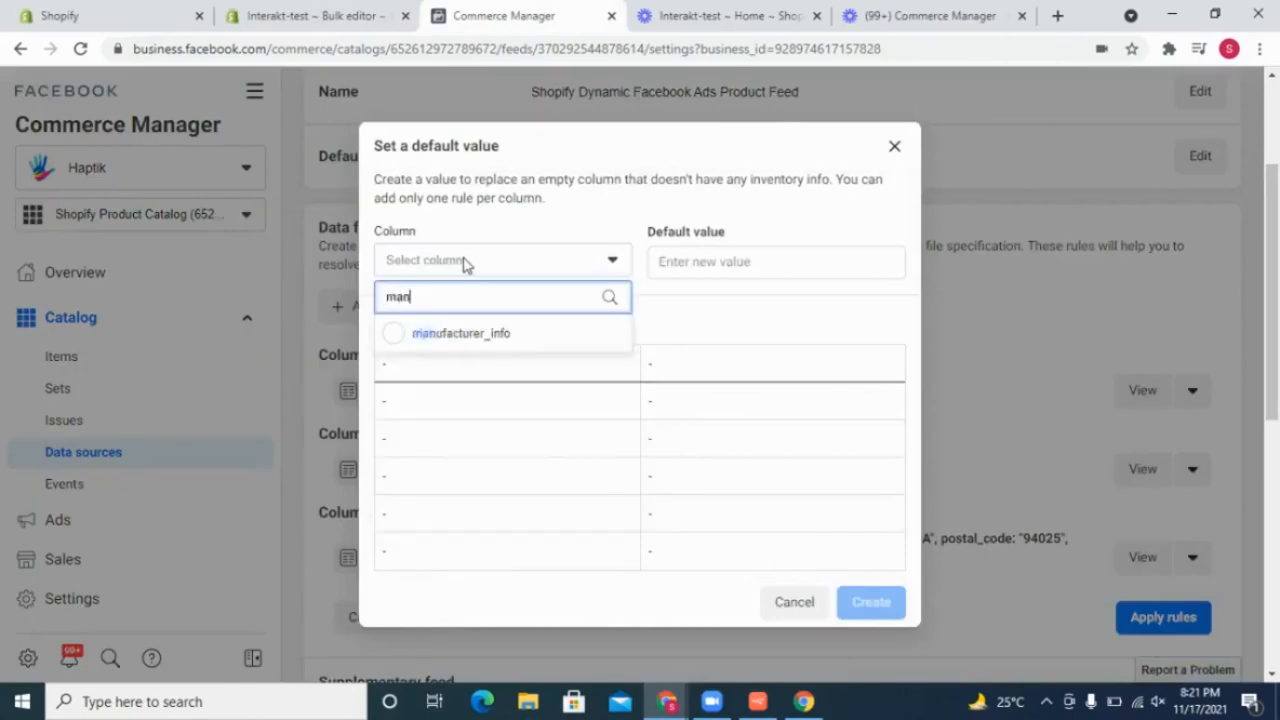
pyautogui.click(443, 331)
pyautogui.click(776, 261)
pyautogui.write('XYZ')
pyautogui.click(880, 603)
# Apply all the default value rules for origin, importer and manufacturer to the feed now
pyautogui.scroll(-3, 950, 540)
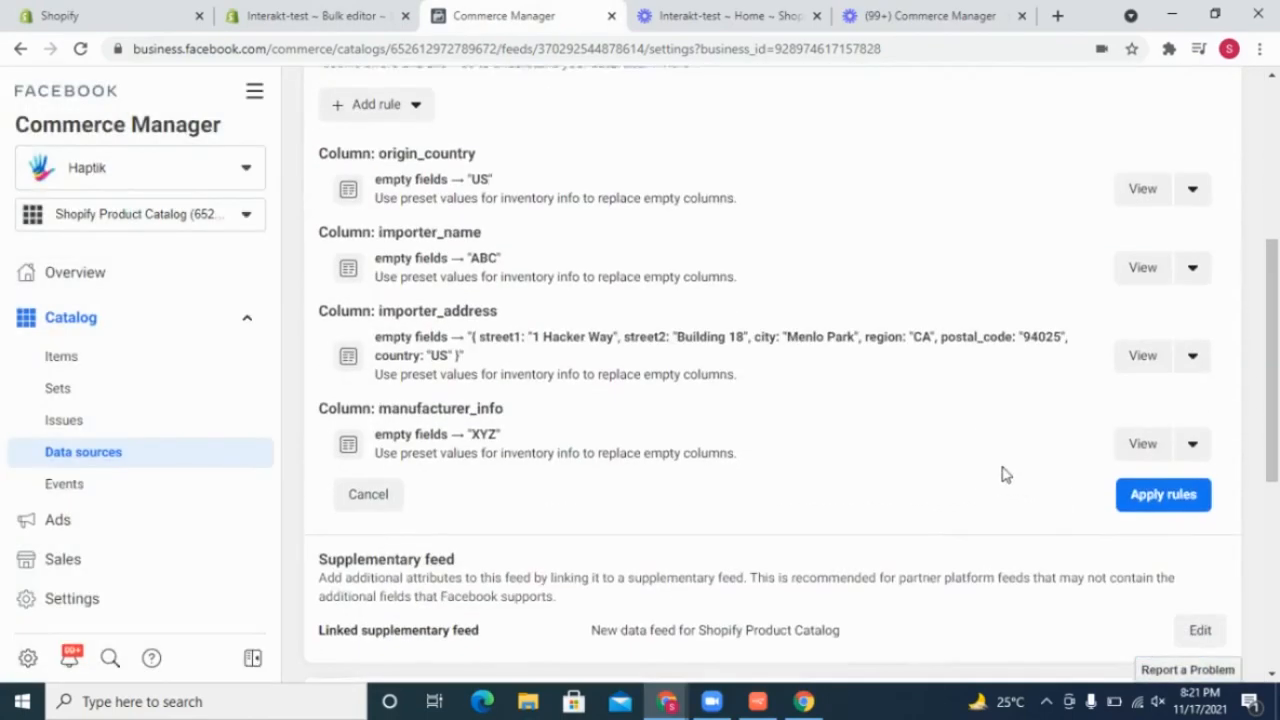
pyautogui.click(1163, 494)
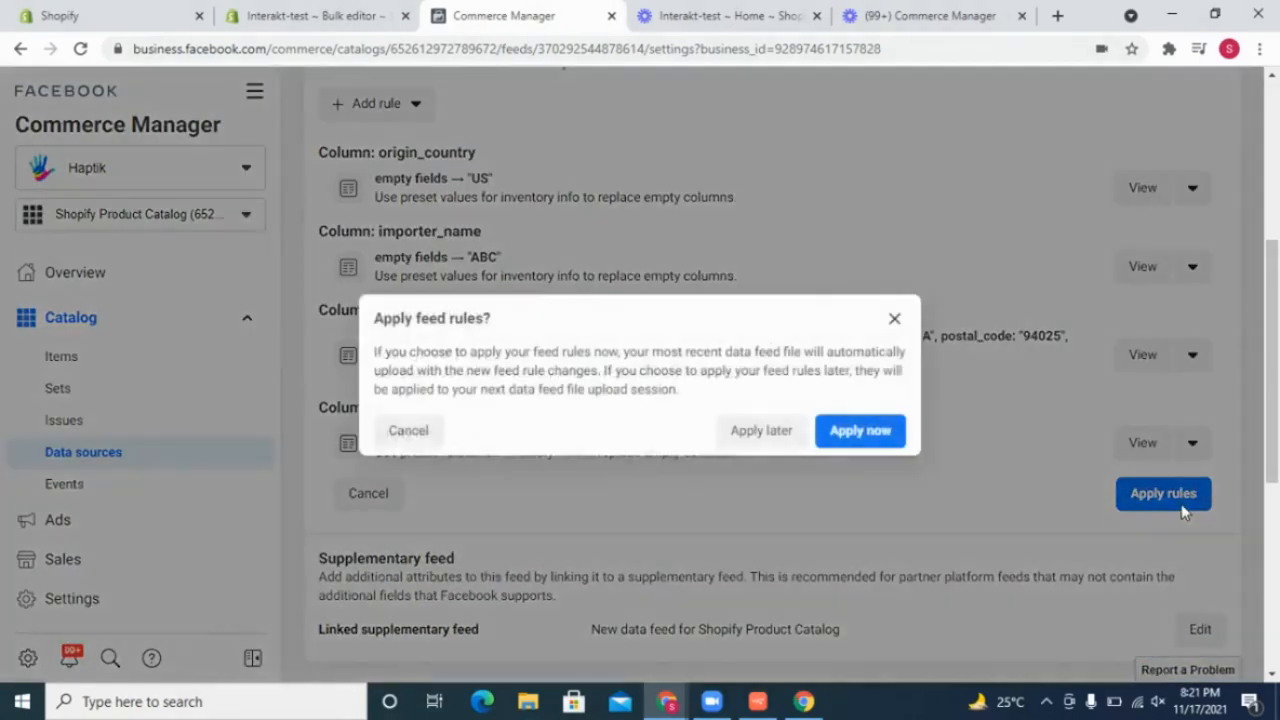
pyautogui.click(849, 433)
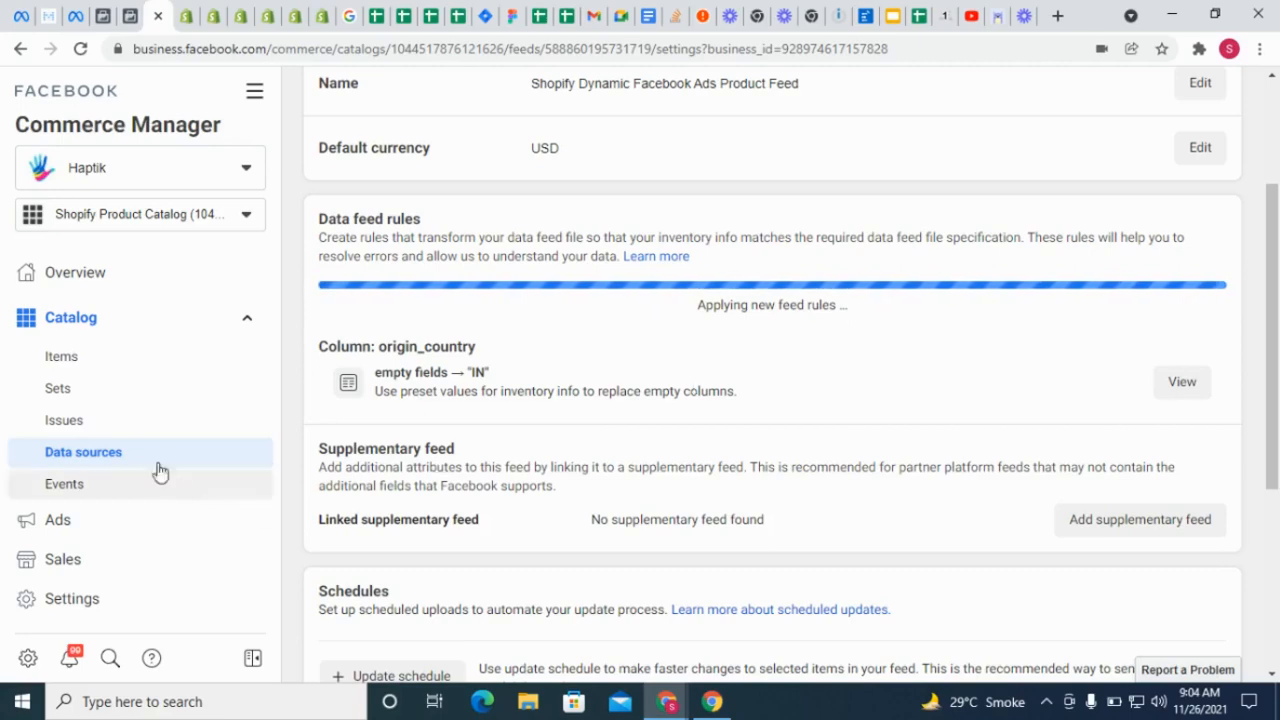
# Switch to the Shopify admin's product list, select all three products and open them for bulk editing
pyautogui.hotkey('ctrl', 'Tab')
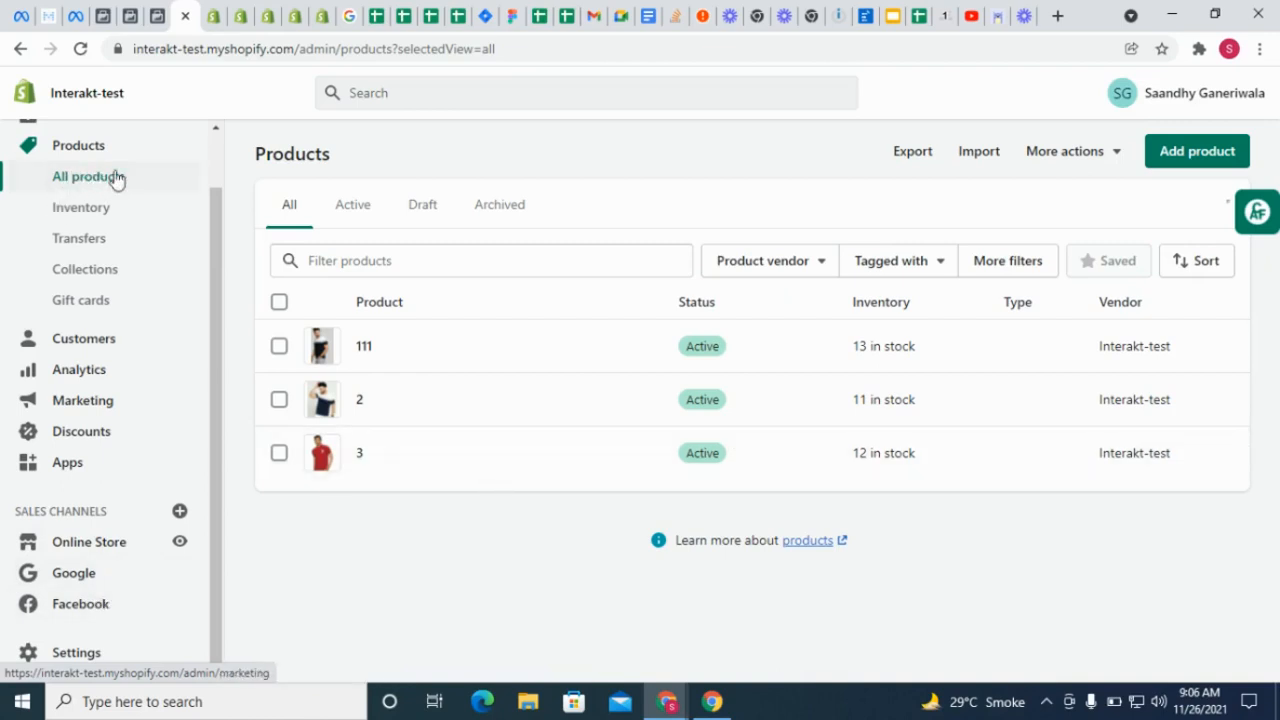
pyautogui.click(279, 304)
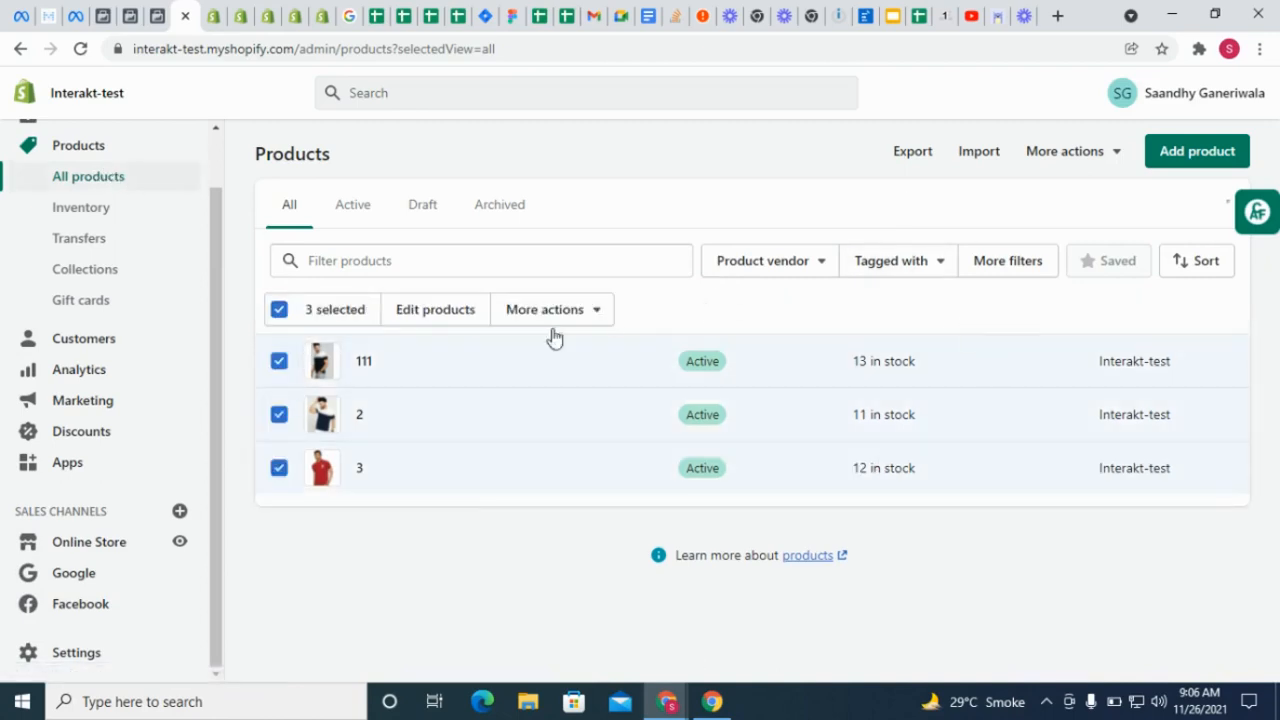
pyautogui.click(452, 312)
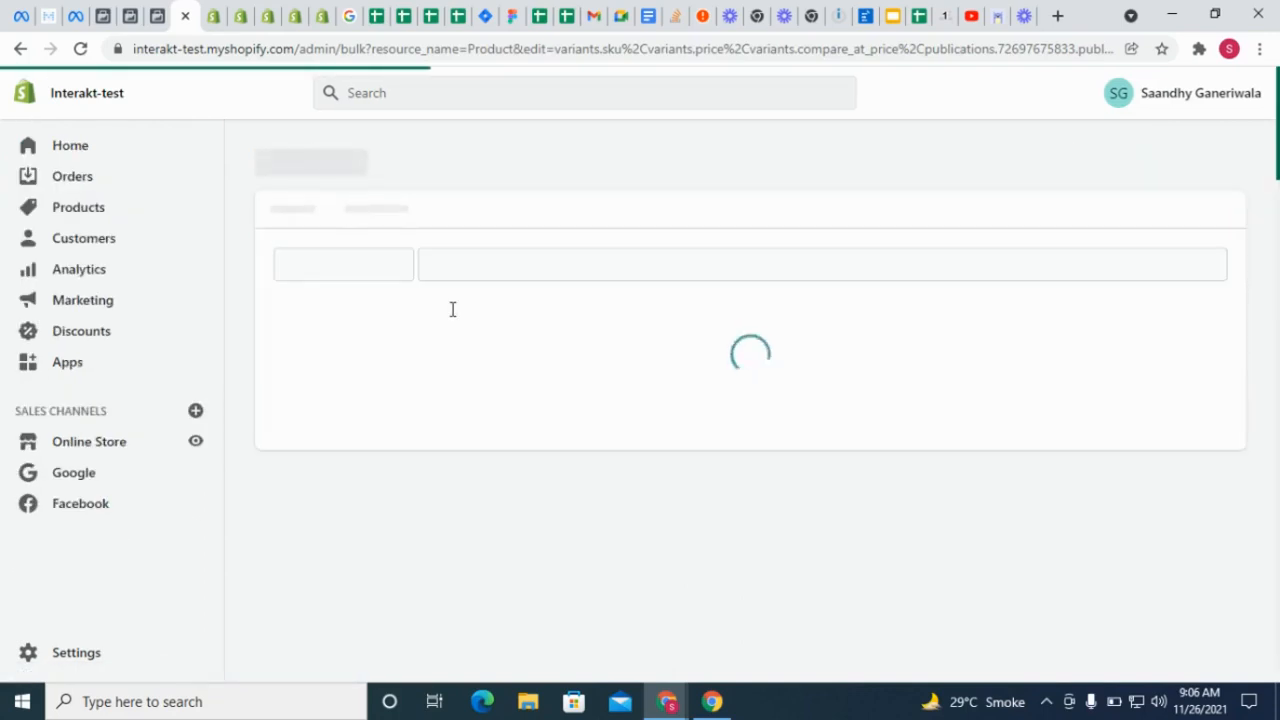
pyautogui.hscroll(5, 880, 413)
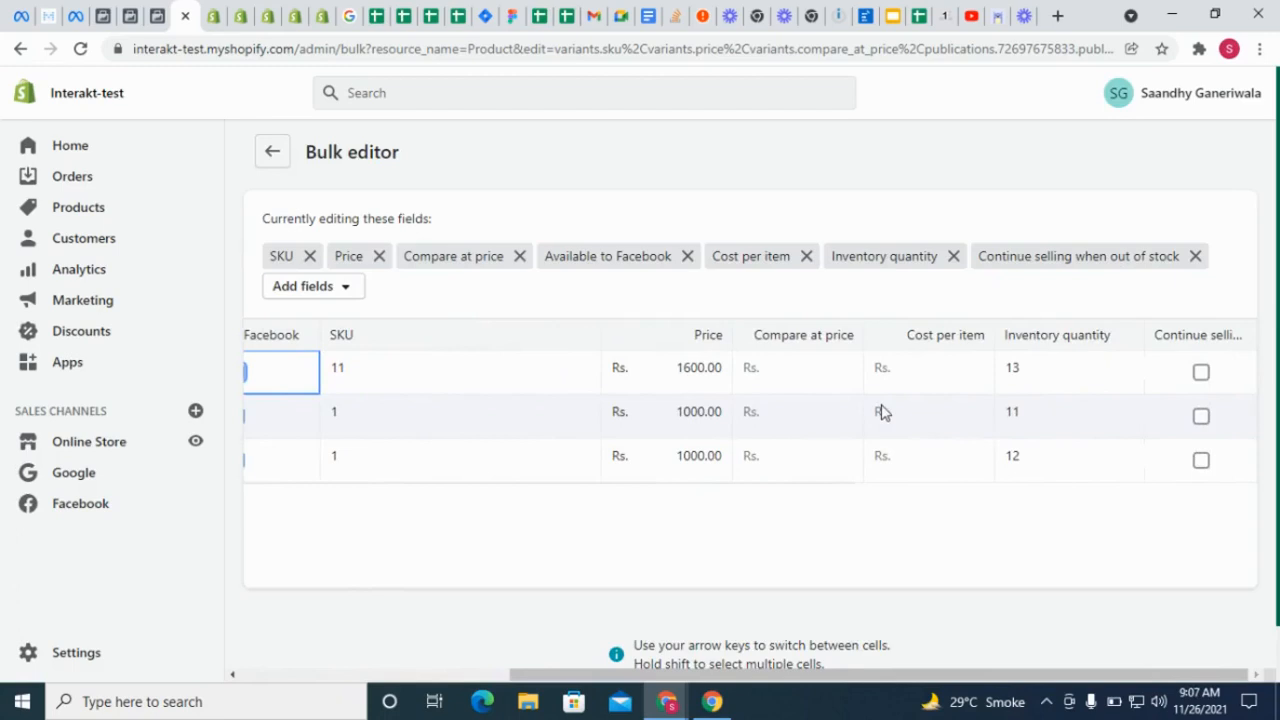
# Increase the inventory quantity of all three products together by 2 and save the changes
pyautogui.click(1062, 338)
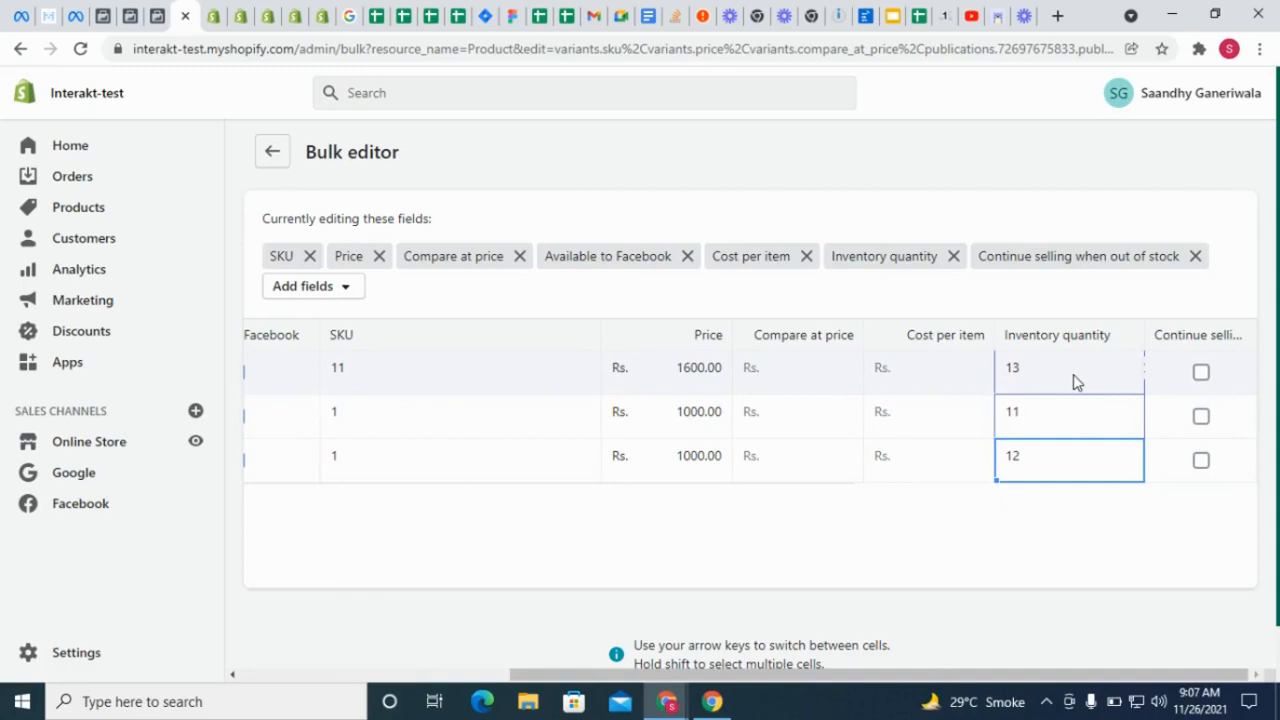
pyautogui.click(1073, 466)
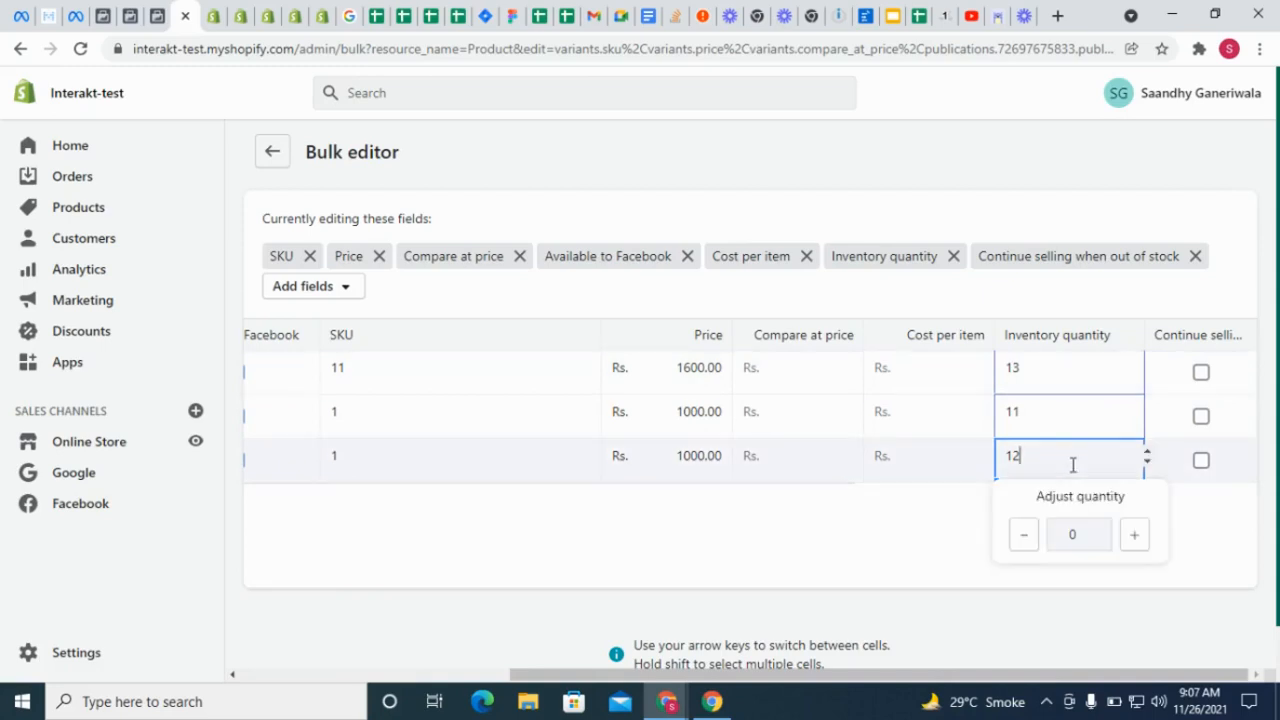
pyautogui.click(1134, 537)
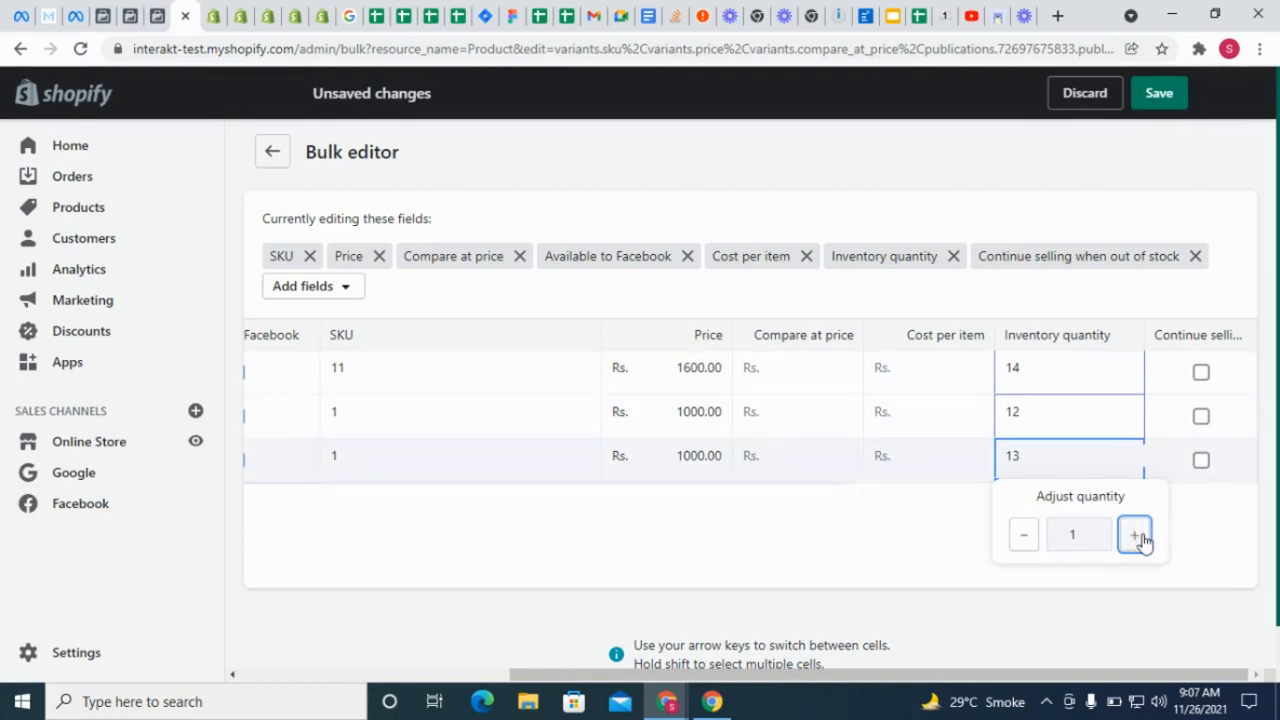
pyautogui.click(1135, 537)
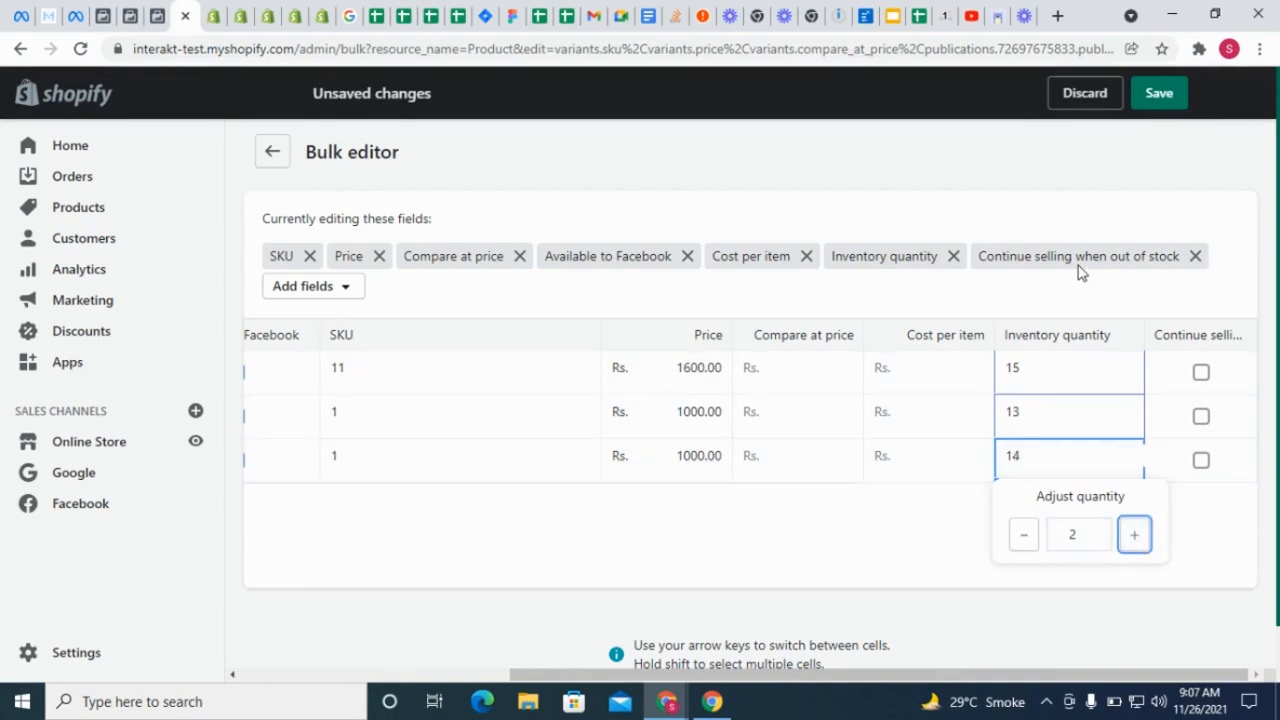
pyautogui.click(1077, 234)
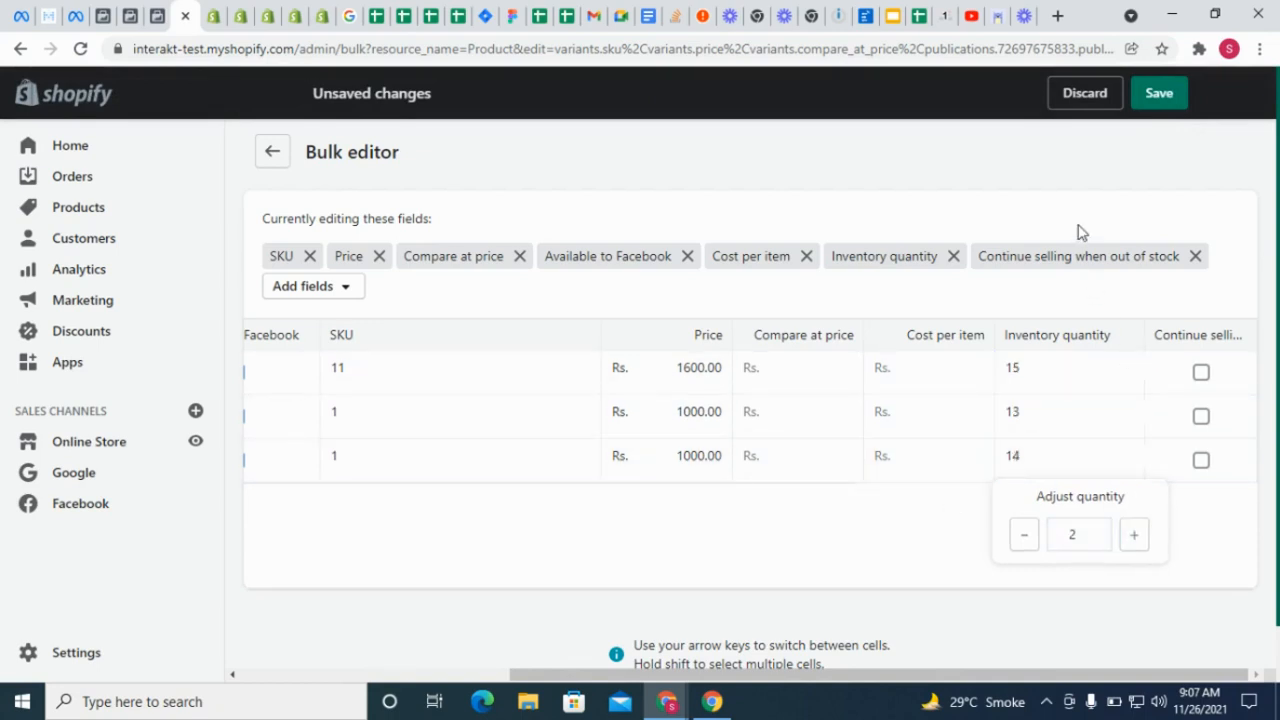
pyautogui.click(1155, 92)
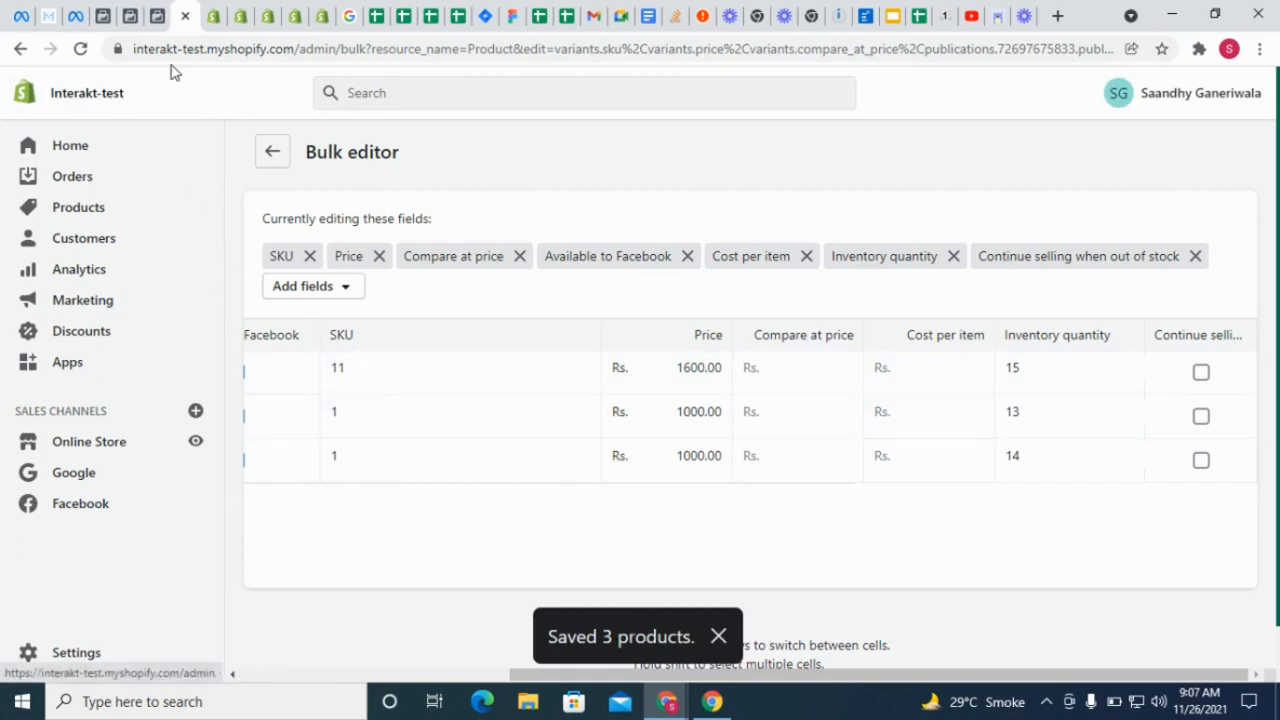
pyautogui.click(159, 12)
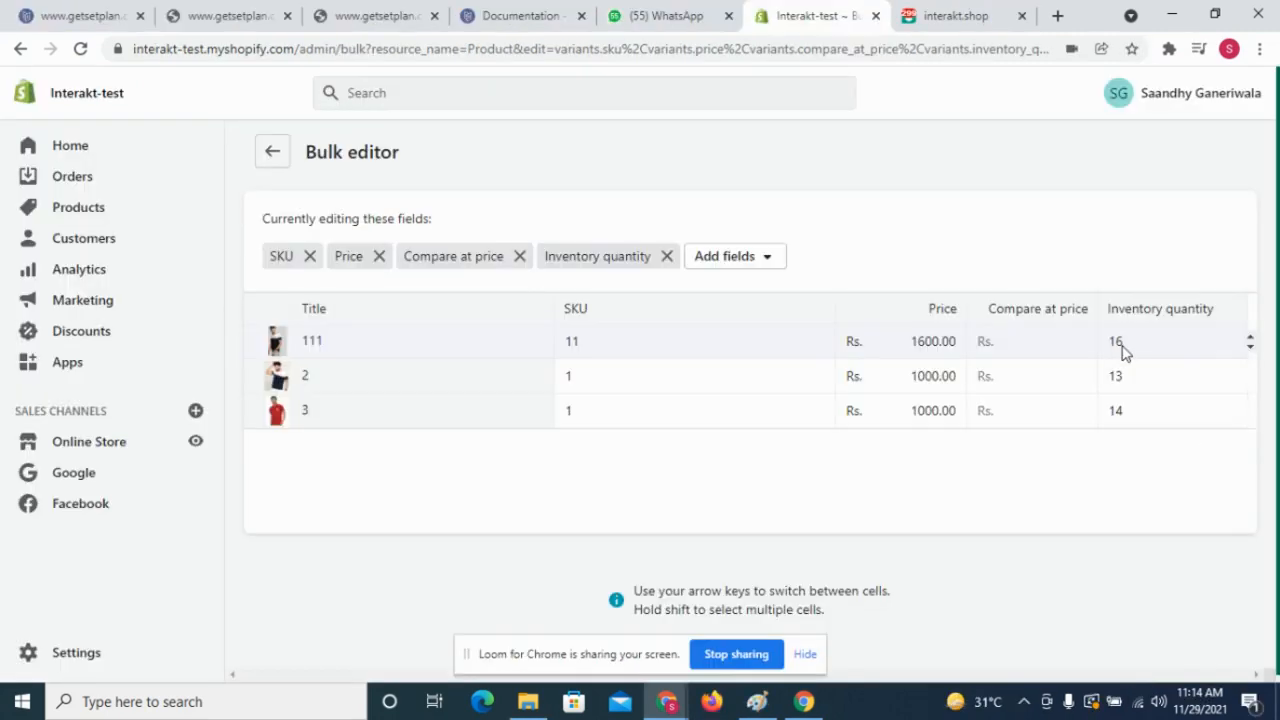
# Reduce the inventory quantity of products 111, 2 and 3 together by 2 and save the changes
pyautogui.click(1122, 345)
pyautogui.hotkey('shift', 'Down')
pyautogui.hotkey('shift', 'Down')
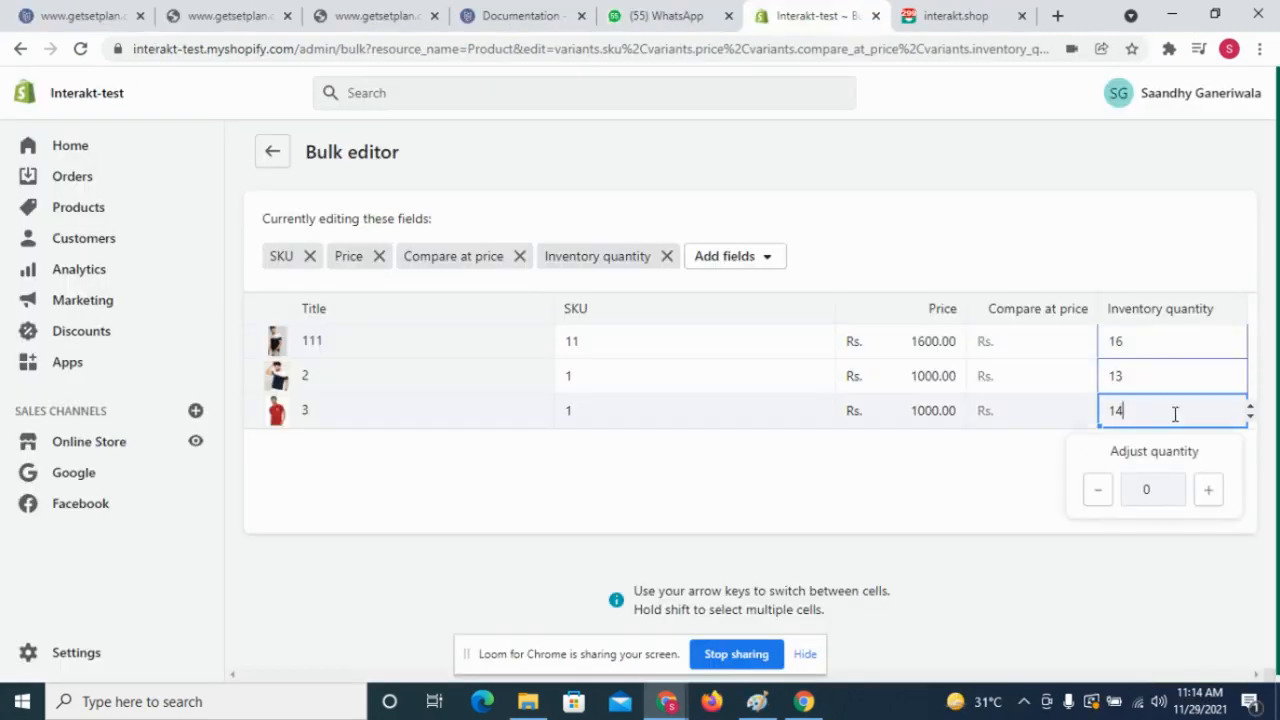
pyautogui.click(1097, 490)
pyautogui.click(1097, 490)
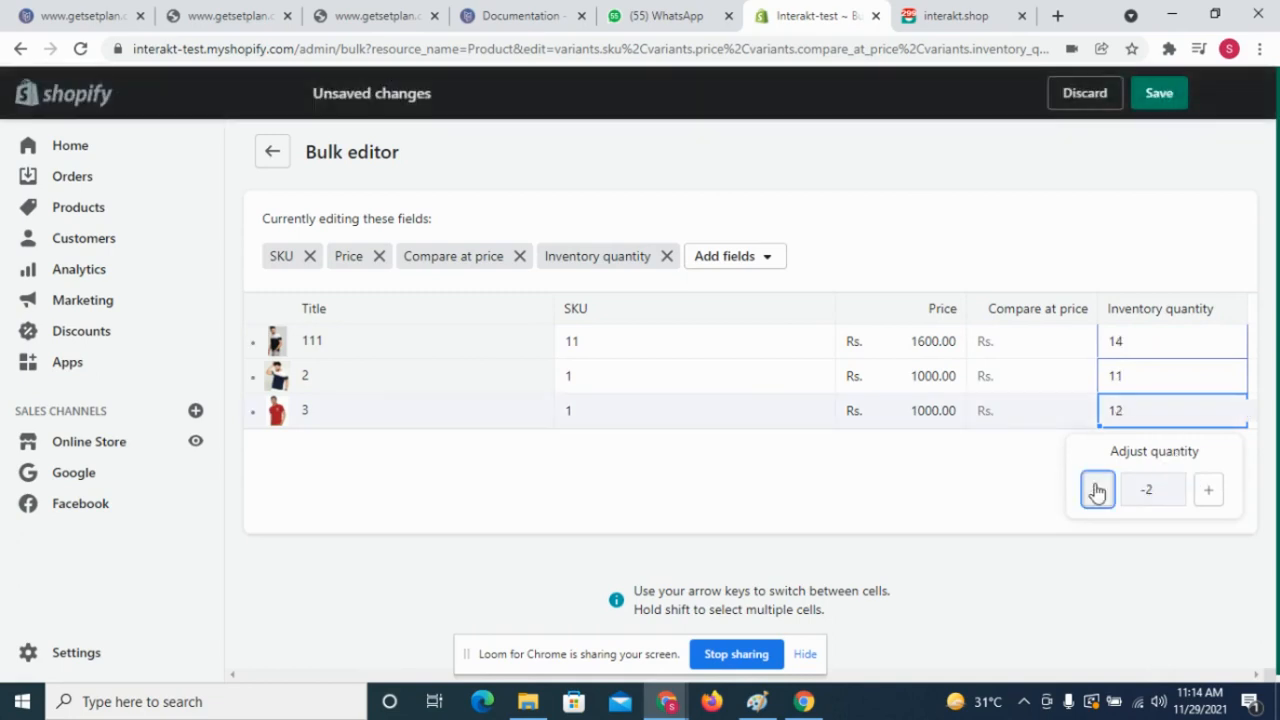
pyautogui.click(1158, 92)
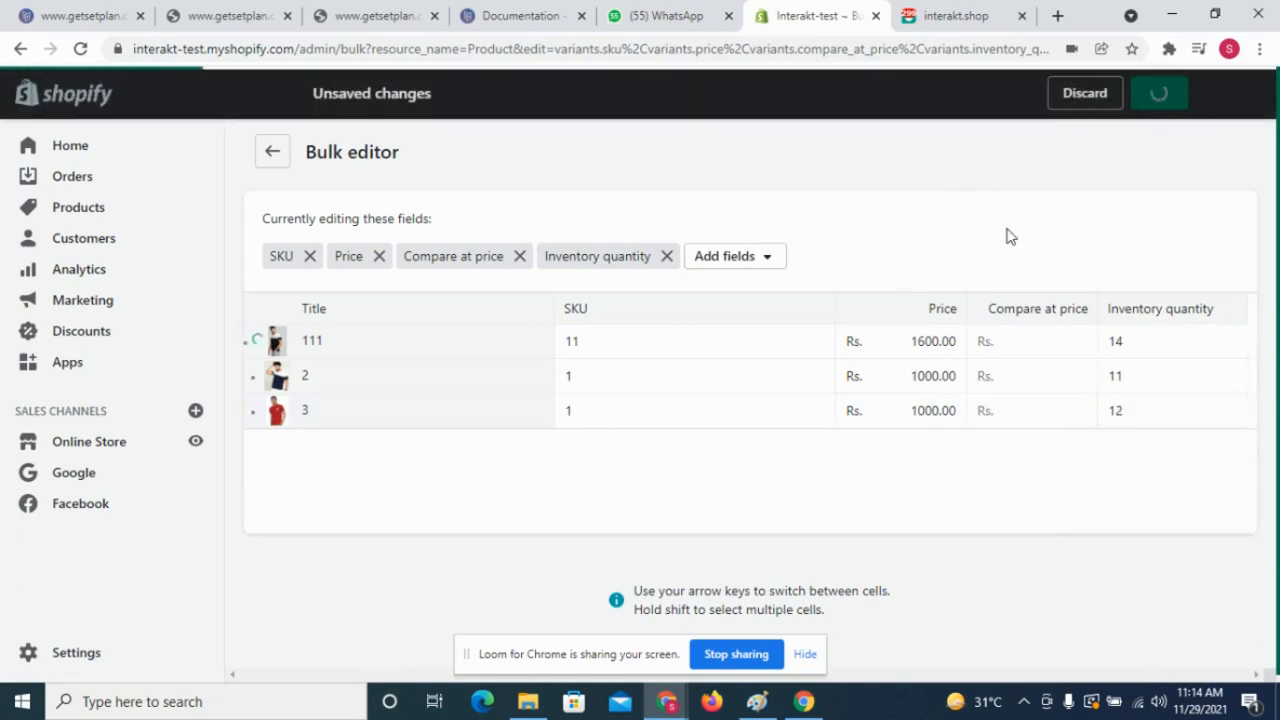
# Switch to Interakt's commerce settings and review the sections on connecting the FB catalog and setting up messages for product collections and catalogs
pyautogui.click(966, 12)
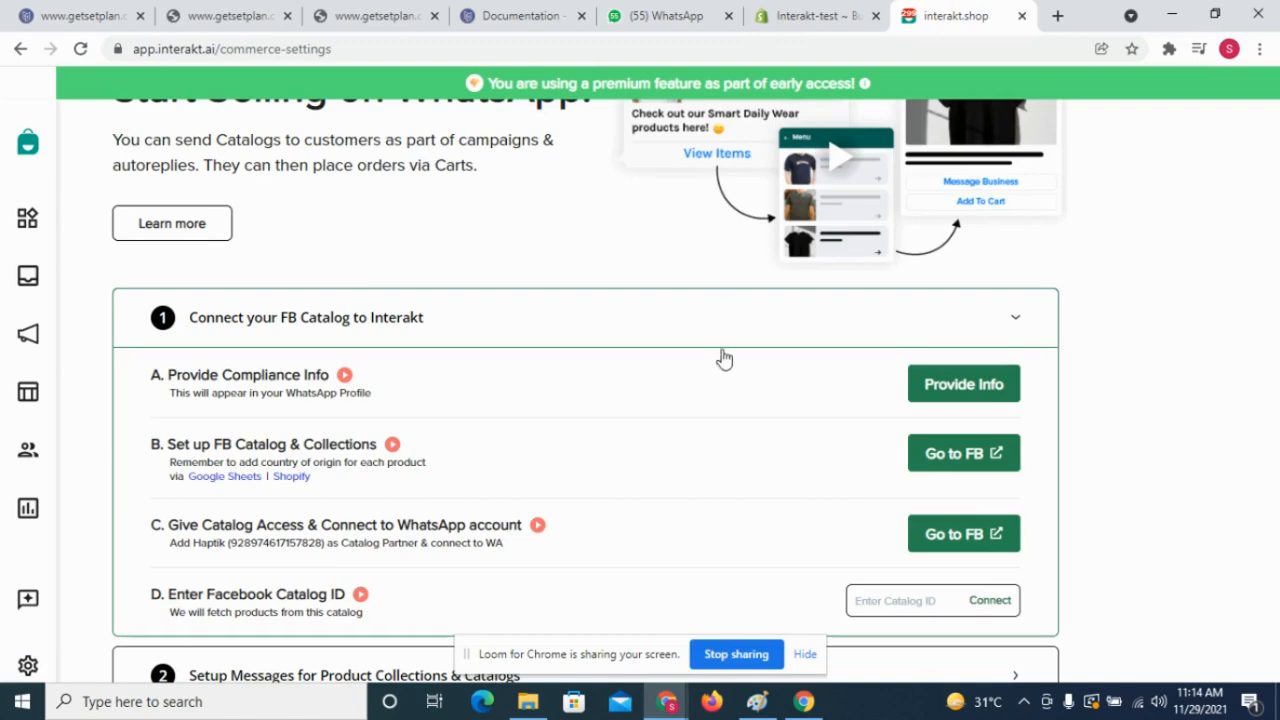
pyautogui.scroll(-2, 457, 400)
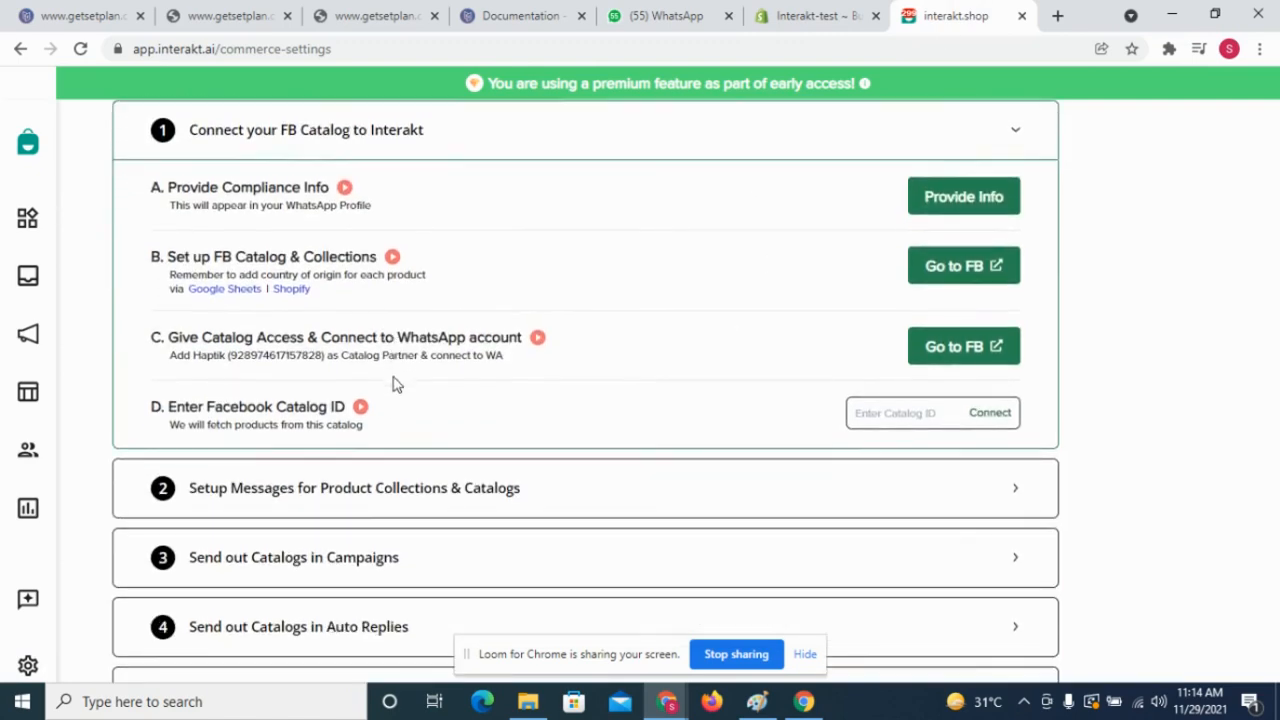
pyautogui.click(408, 490)
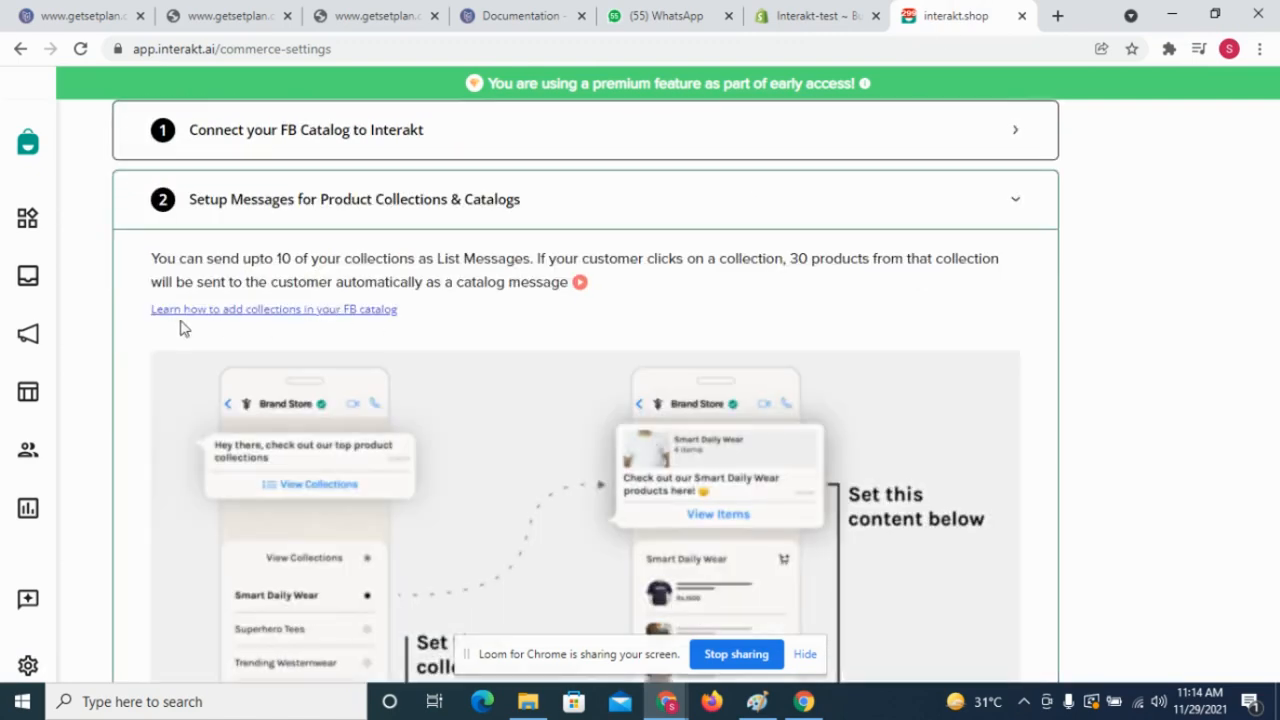
pyautogui.scroll(2, 369, 314)
pyautogui.click(378, 320)
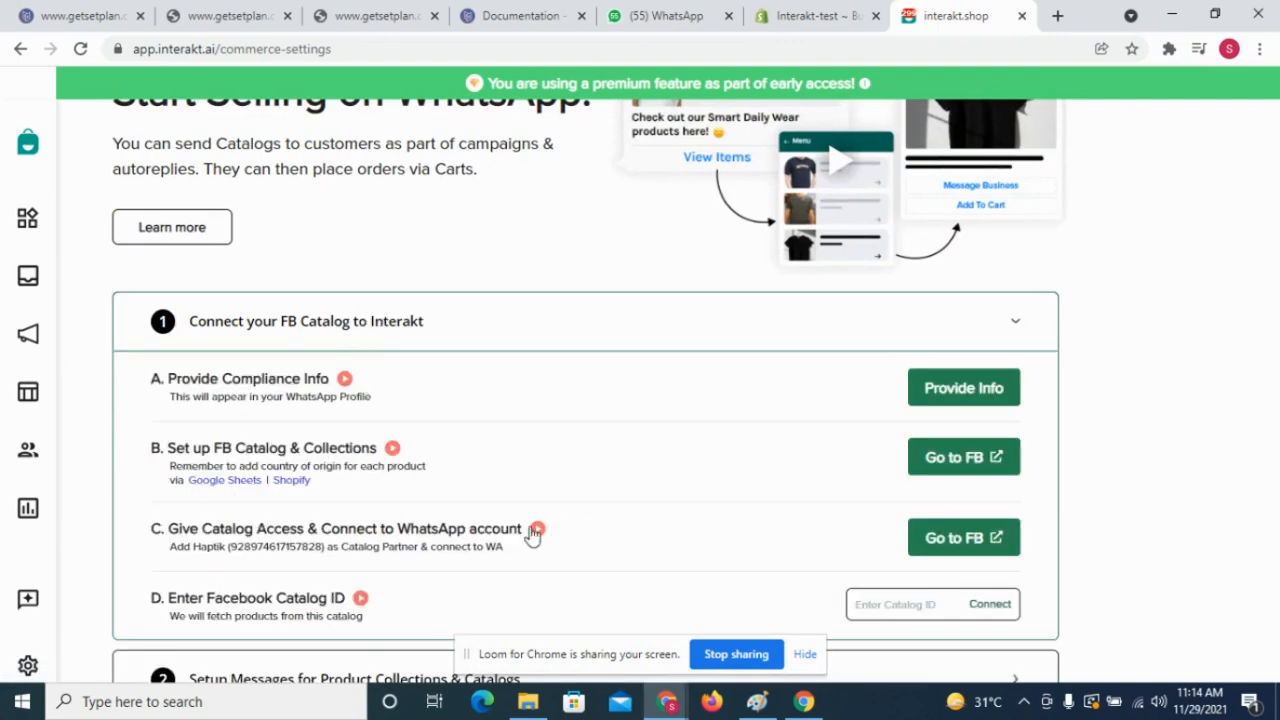
pyautogui.scroll(-2, 533, 537)
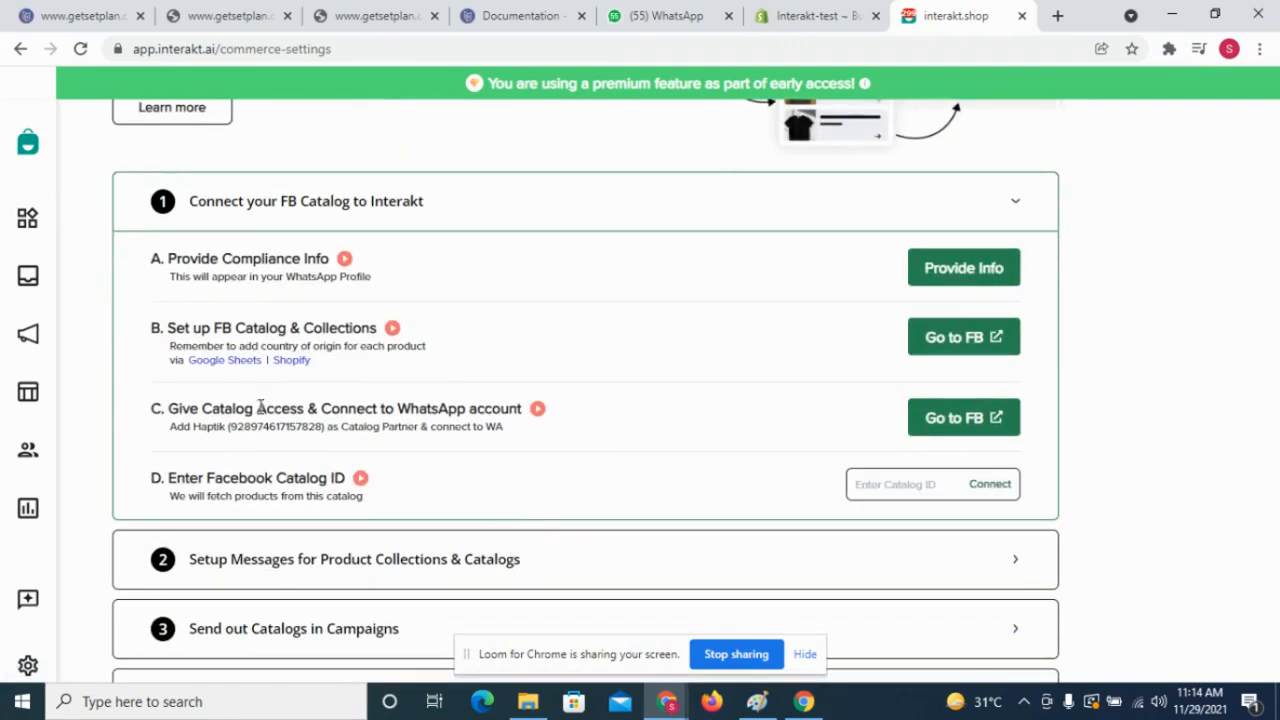